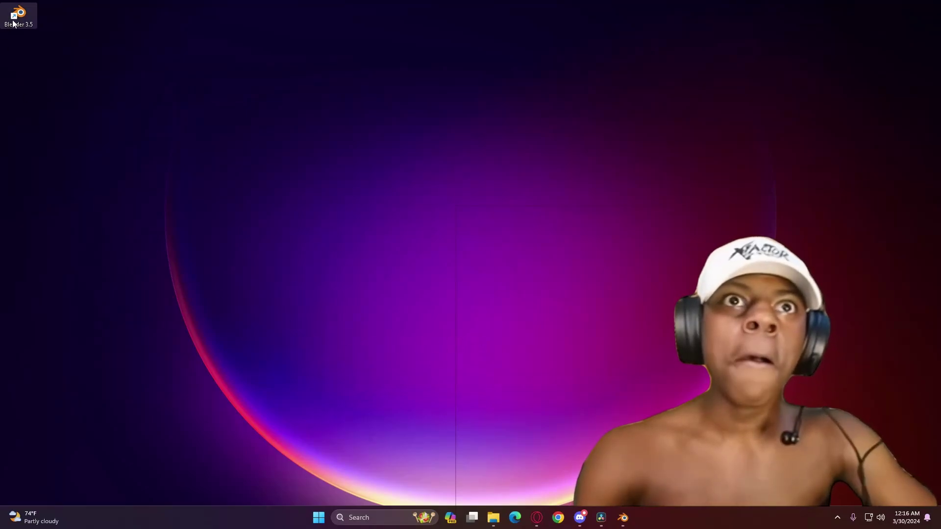
Launch Blender 3.5 from its desktop shortcut, then pan and orbit the Suzanne scene.
right_click(13, 23)
click(37, 49)
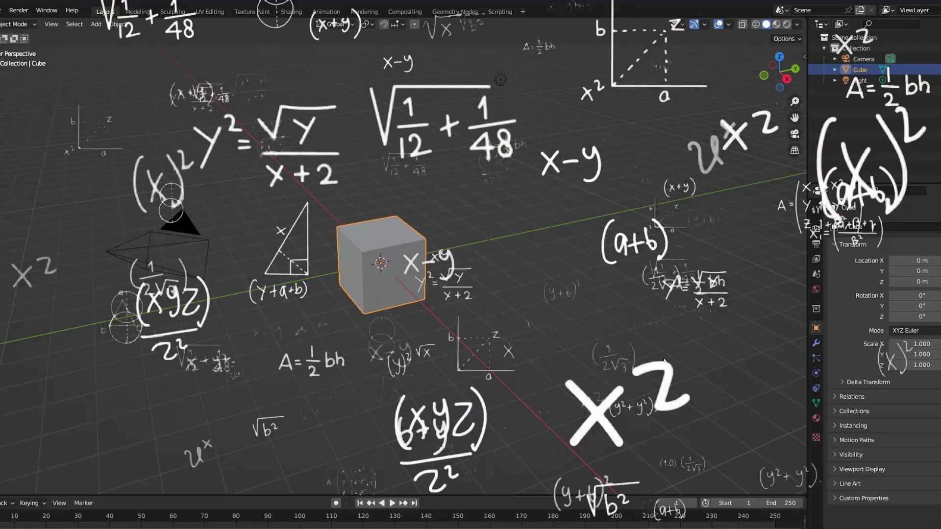
scroll(664, 362, down, 6)
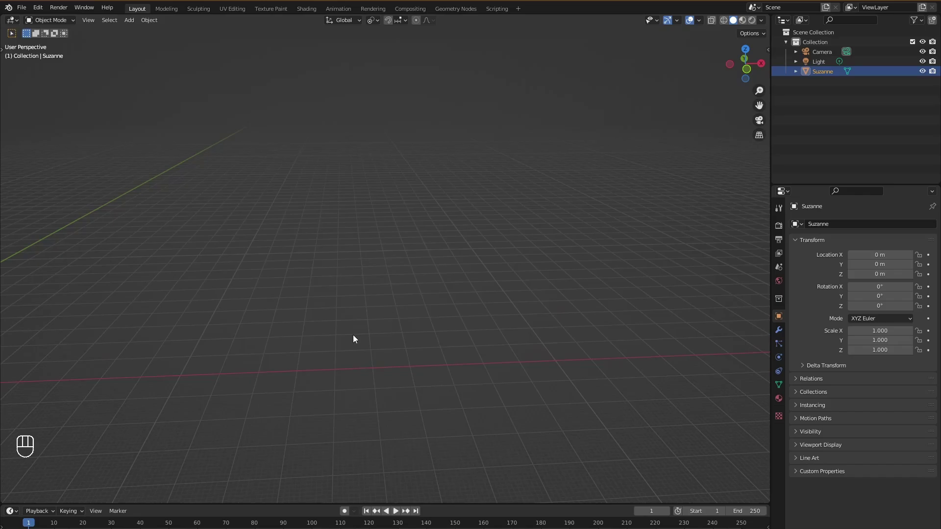
shift+middle_drag(315, 336, 195, 370)
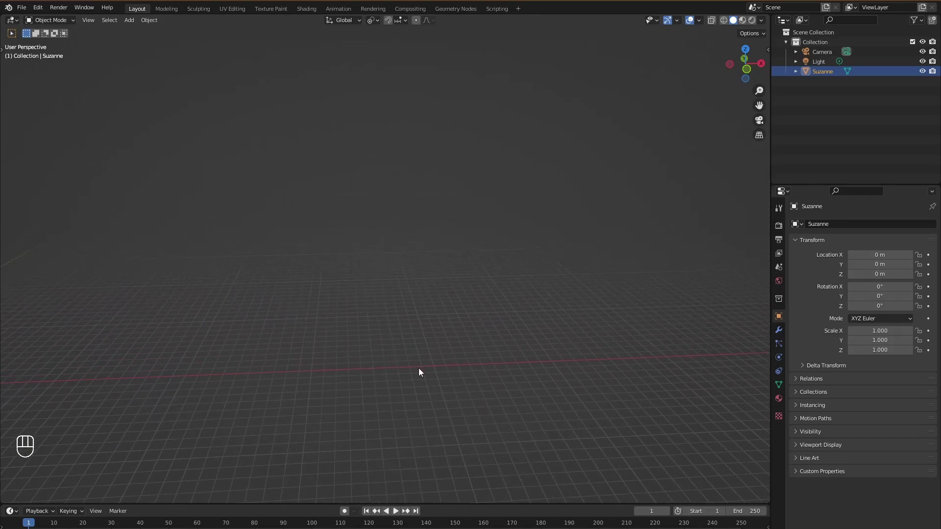
middle_drag(420, 372, 462, 336)
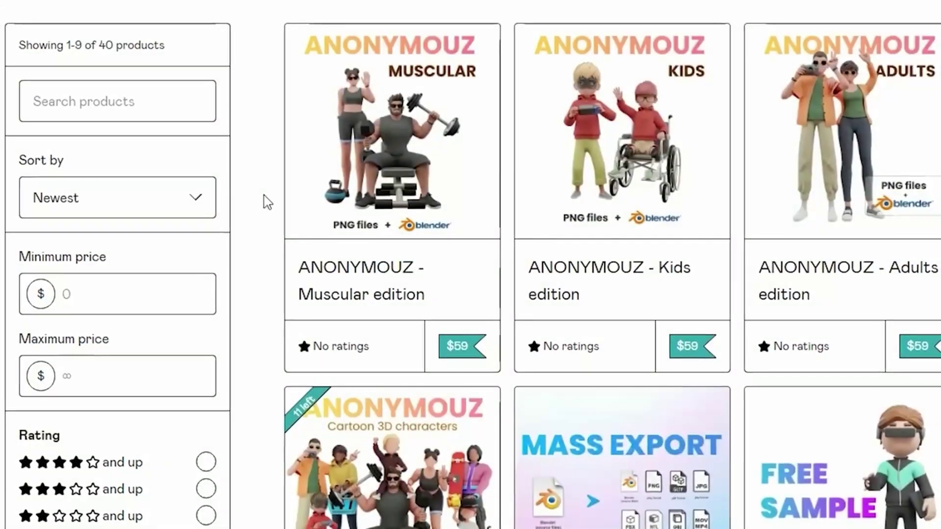
Scroll down the 3d.design product grid until the Our 3D libraries section appears.
scroll(265, 201, down, 5)
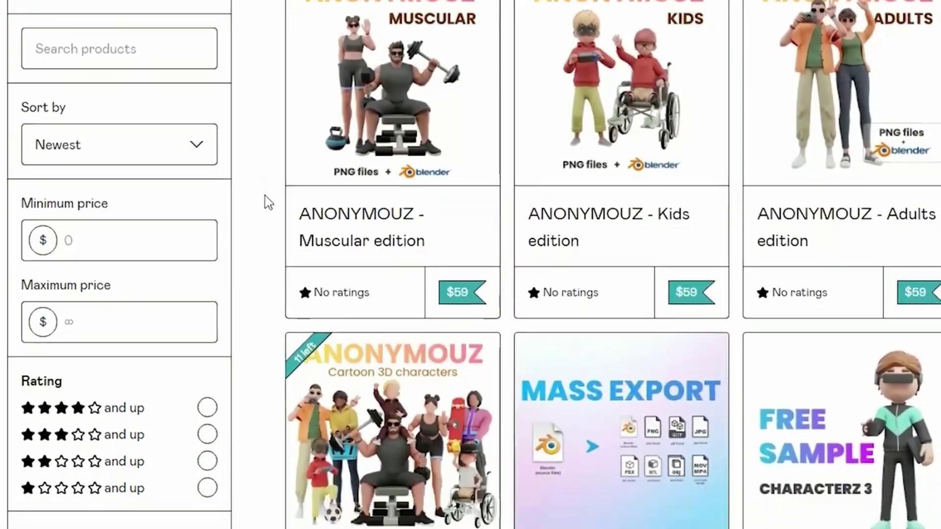
scroll(272, 202, down, 2)
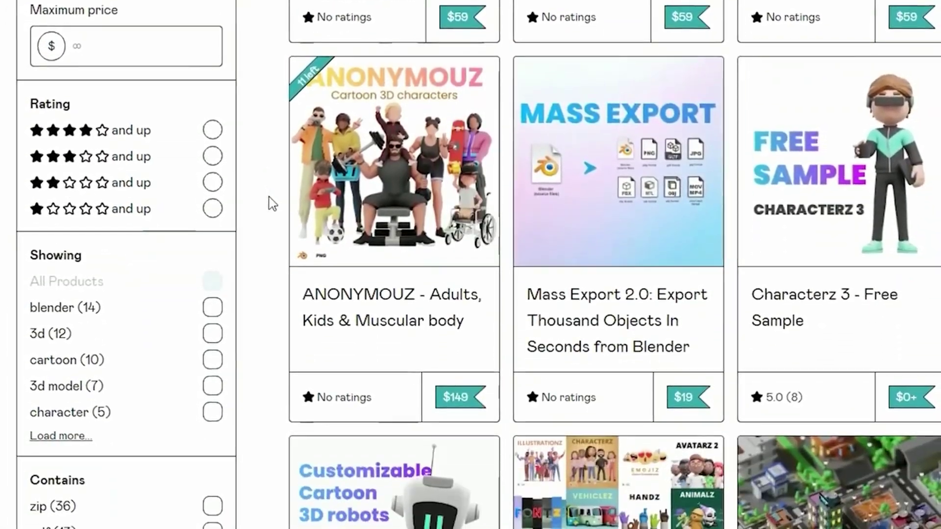
scroll(273, 203, down, 2)
scroll(272, 198, down, 7)
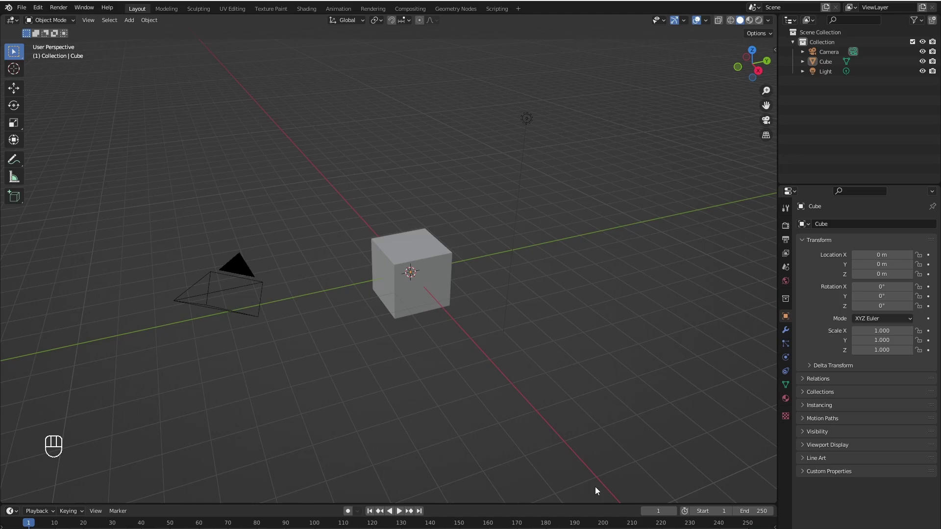
Select the cube, then the light, then the camera in the viewport.
click(389, 278)
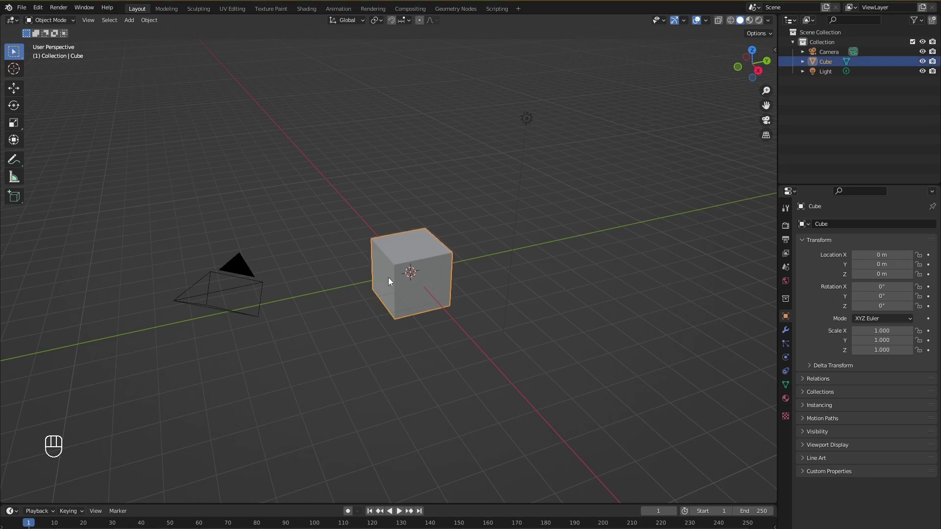
click(527, 118)
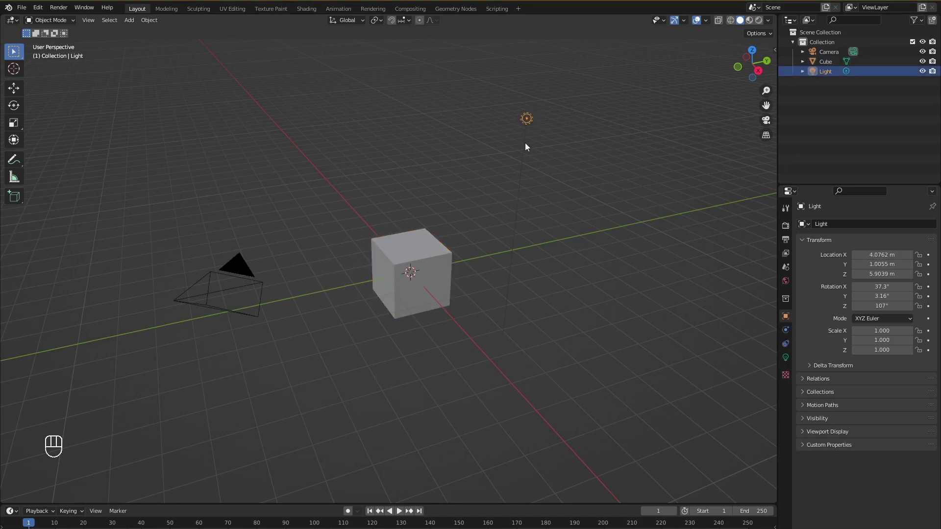
click(243, 274)
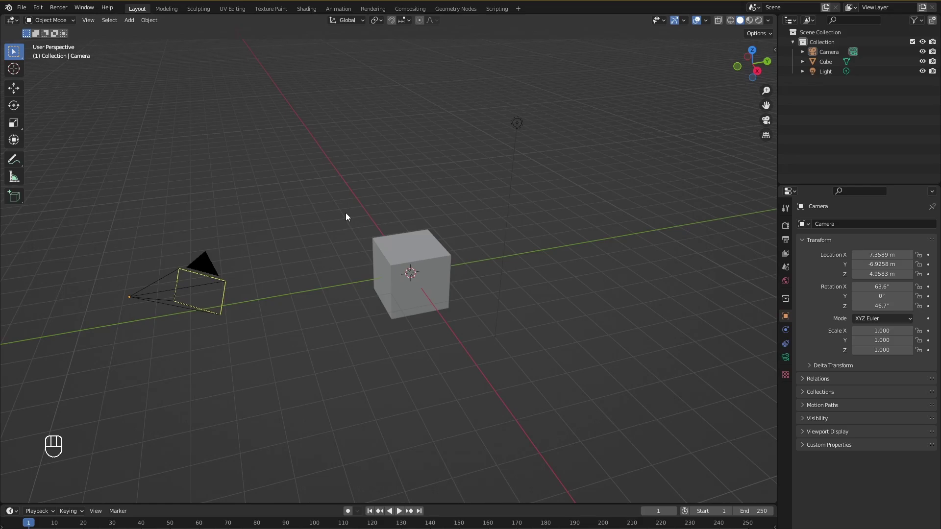
Orbit to look along the green axis and zoom in and out on the cube.
middle_drag(346, 213, 239, 335)
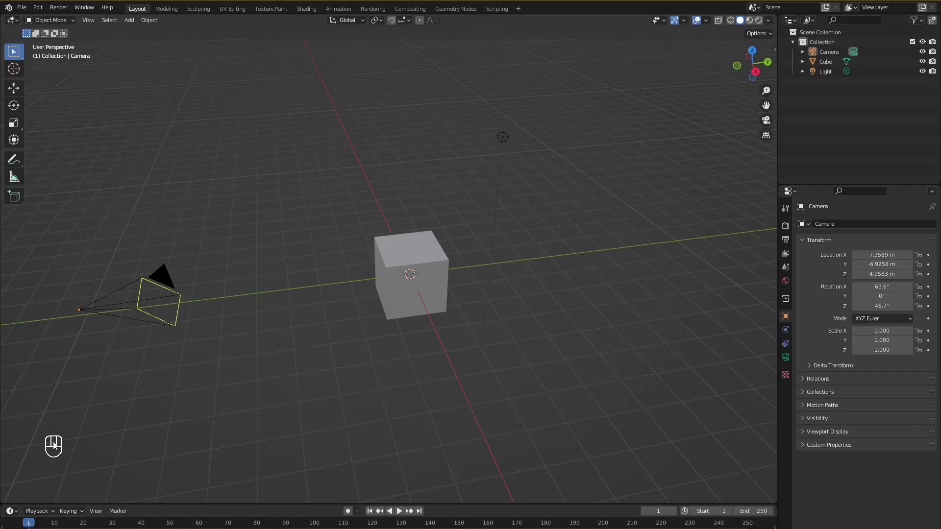
middle_drag(564, 264, 438, 274)
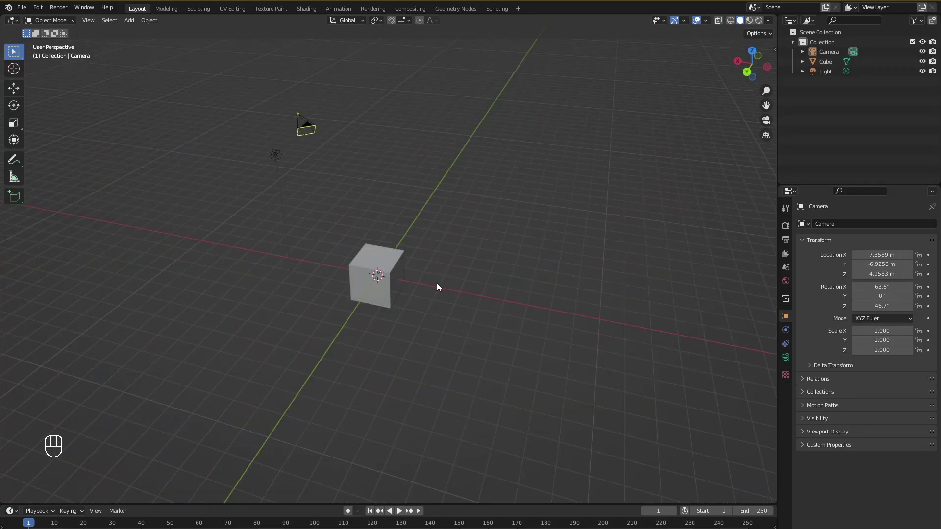
scroll(411, 284, up, 3)
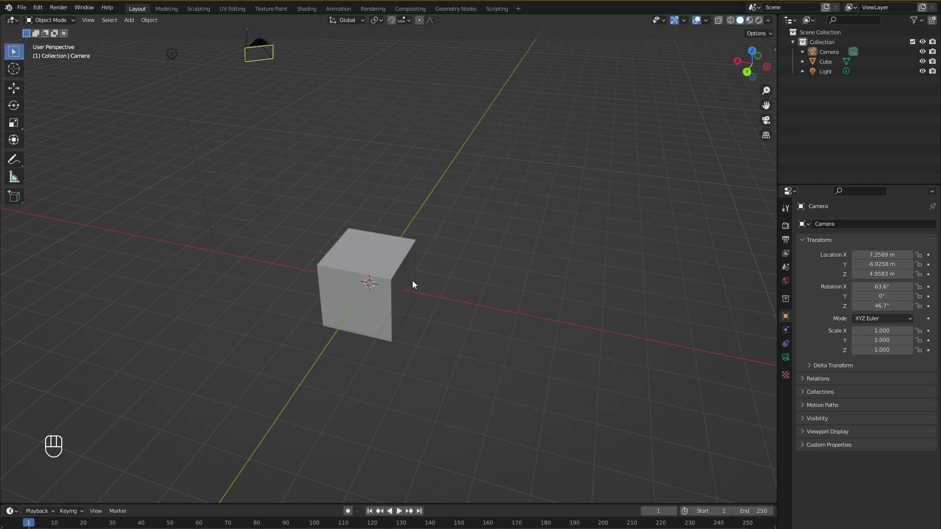
scroll(413, 285, up, 3)
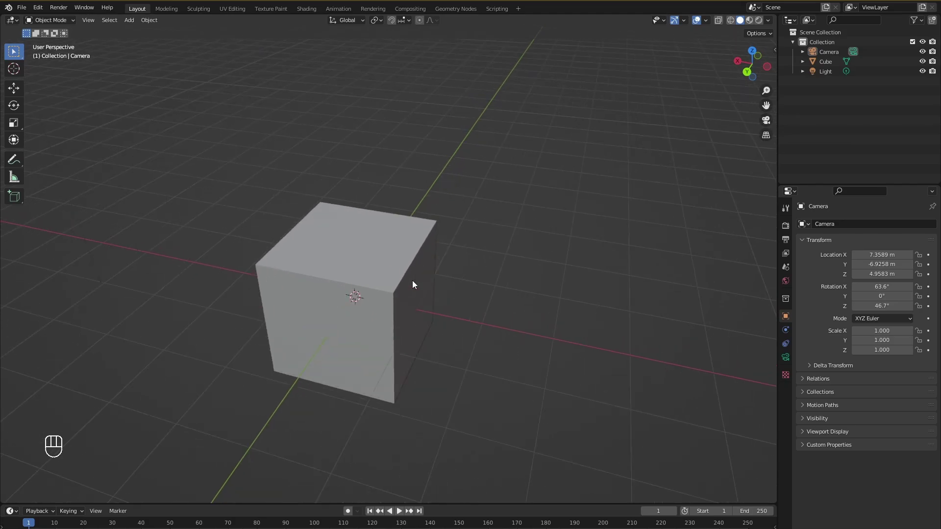
scroll(414, 281, down, 5)
scroll(416, 288, down, 4)
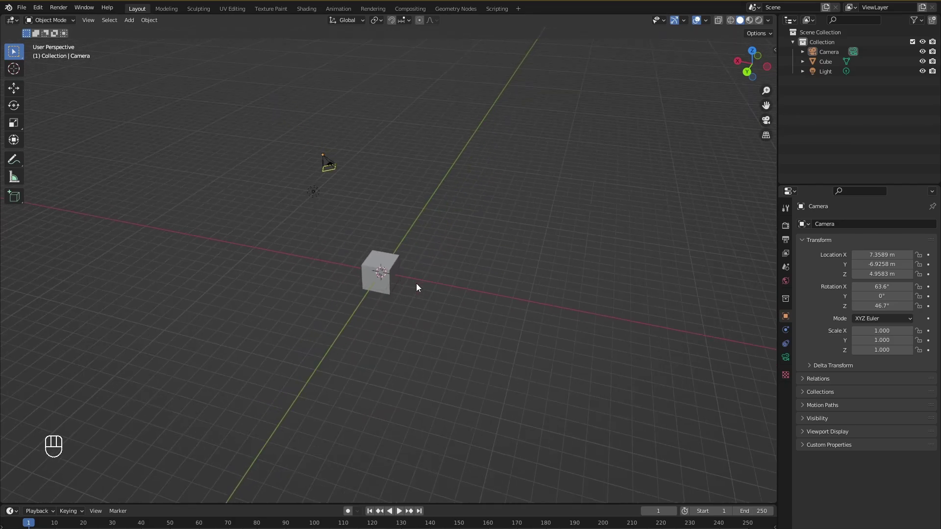
scroll(416, 287, up, 10)
scroll(417, 291, up, 4)
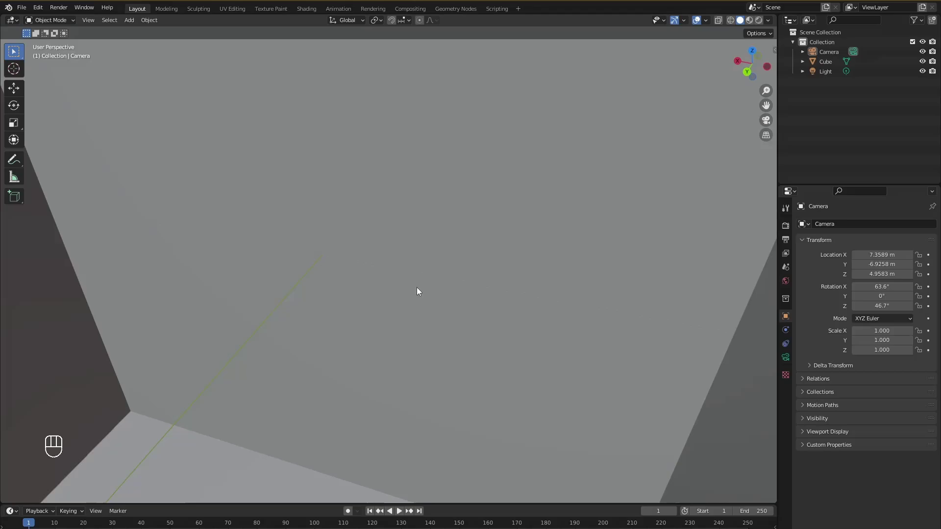
scroll(417, 291, down, 8)
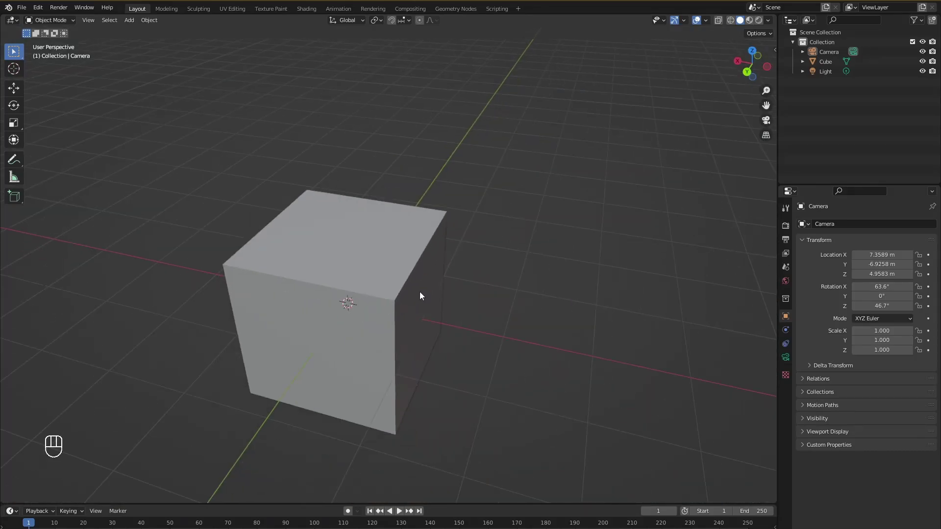
scroll(420, 292, up, 5)
scroll(425, 294, down, 10)
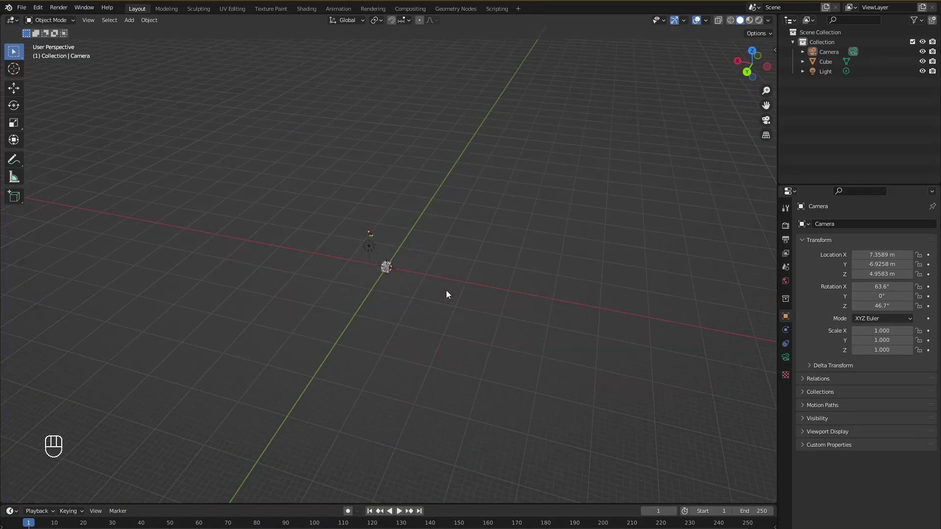
scroll(446, 293, up, 4)
Orbit further around the cube and demonstrate box selection over empty space.
middle_drag(446, 292, 487, 264)
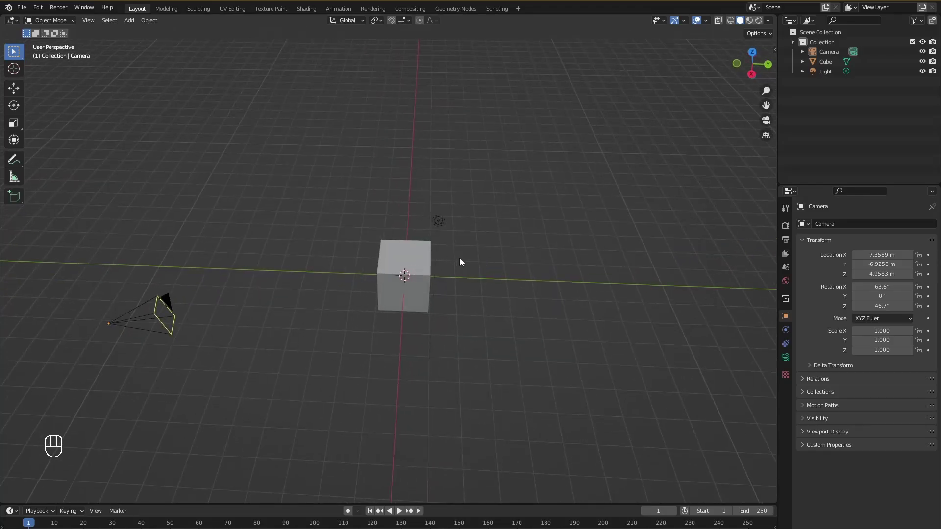
middle_drag(460, 260, 548, 223)
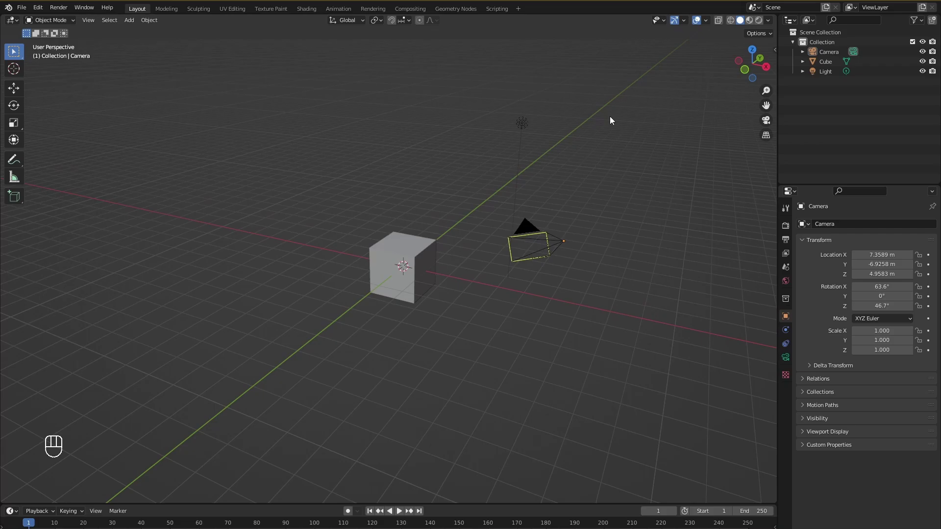
drag(598, 93, 643, 158)
drag(597, 75, 656, 147)
drag(587, 74, 651, 149)
middle_drag(642, 166, 323, 189)
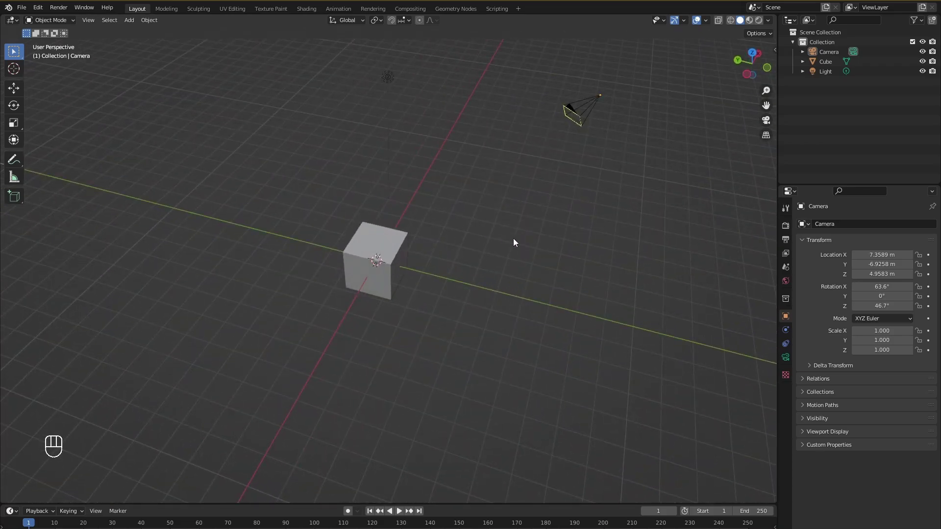
middle_drag(513, 241, 399, 265)
Orbit to tilt the grid, then pan sideways so the cube drifts off left.
middle_drag(452, 290, 328, 261)
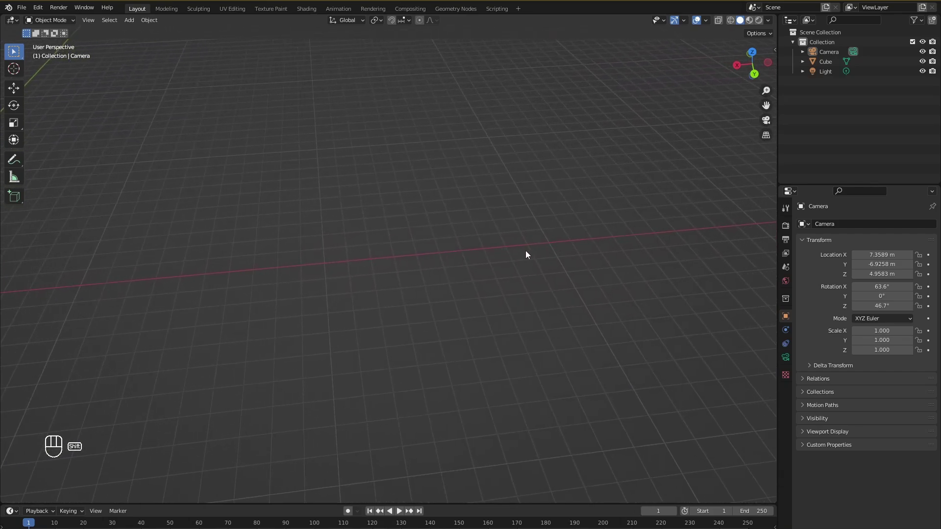
middle_drag(449, 248, 2, 288)
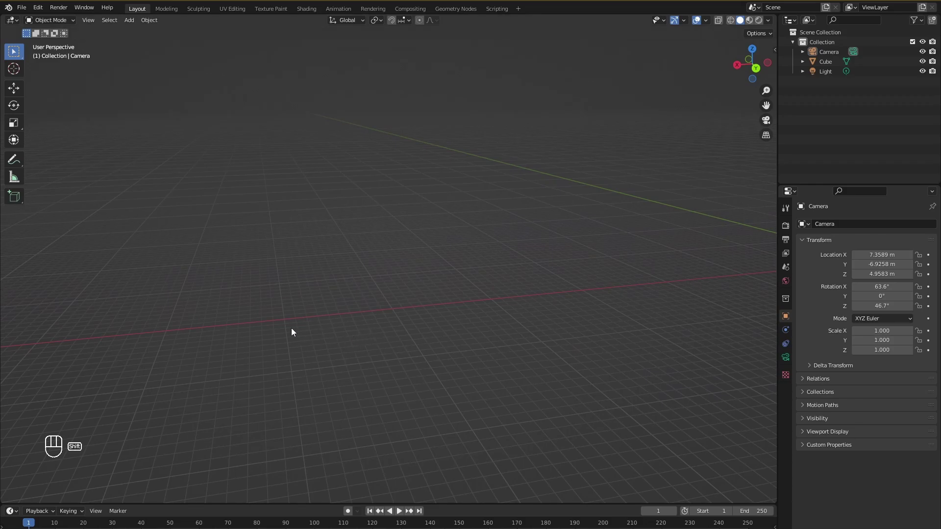
shift+middle_drag(393, 323, 201, 321)
shift+middle_drag(122, 326, 106, 344)
shift+middle_drag(466, 314, 376, 313)
scroll(376, 313, down, 6)
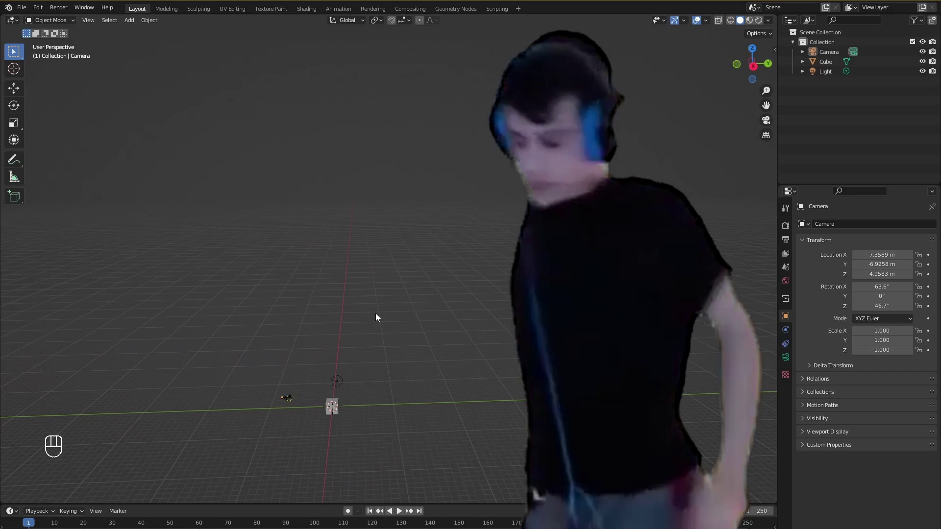
scroll(376, 314, up, 2)
Pan the cube and camera back, orbit lower, then pan until the cube leaves rightward.
shift+middle_drag(351, 384, 516, 255)
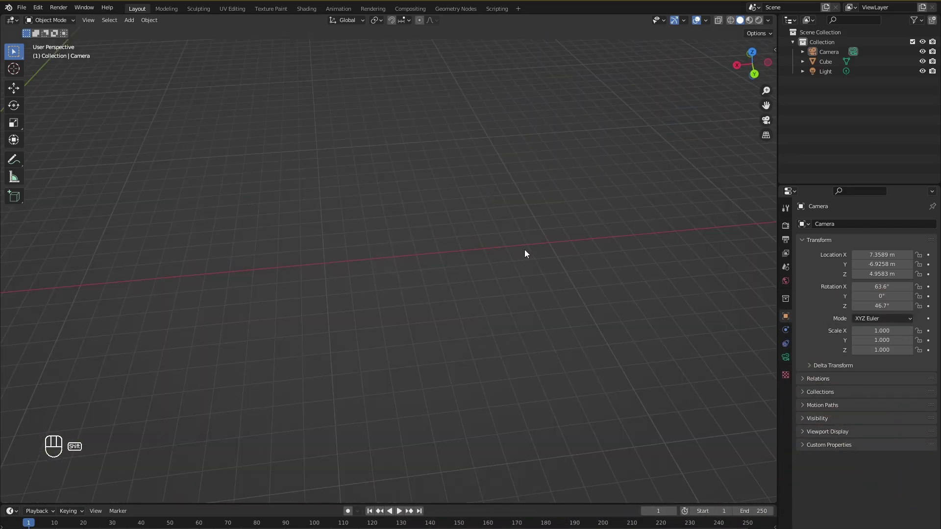
shift+middle_drag(454, 248, 428, 266)
scroll(387, 283, up, 3)
shift+middle_drag(369, 310, 392, 252)
scroll(391, 254, down, 6)
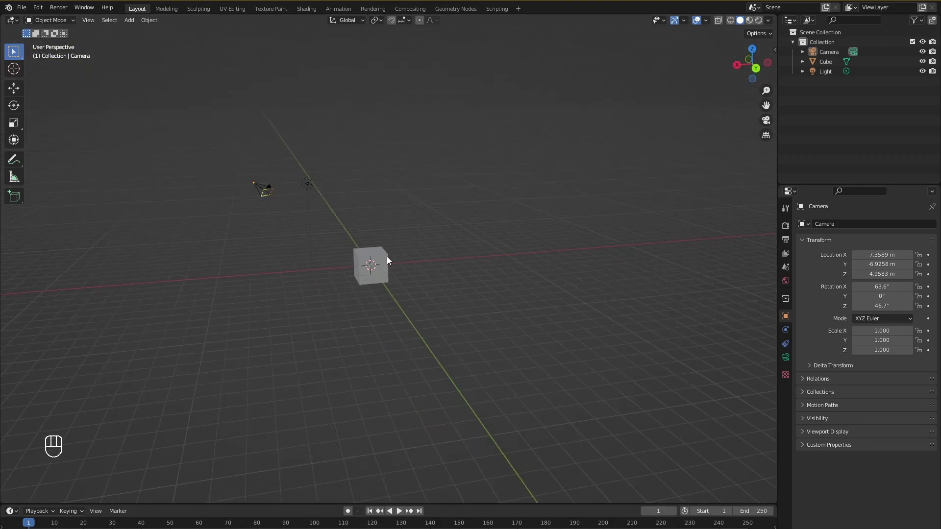
scroll(386, 257, down, 3)
shift+middle_drag(281, 269, 2, 263)
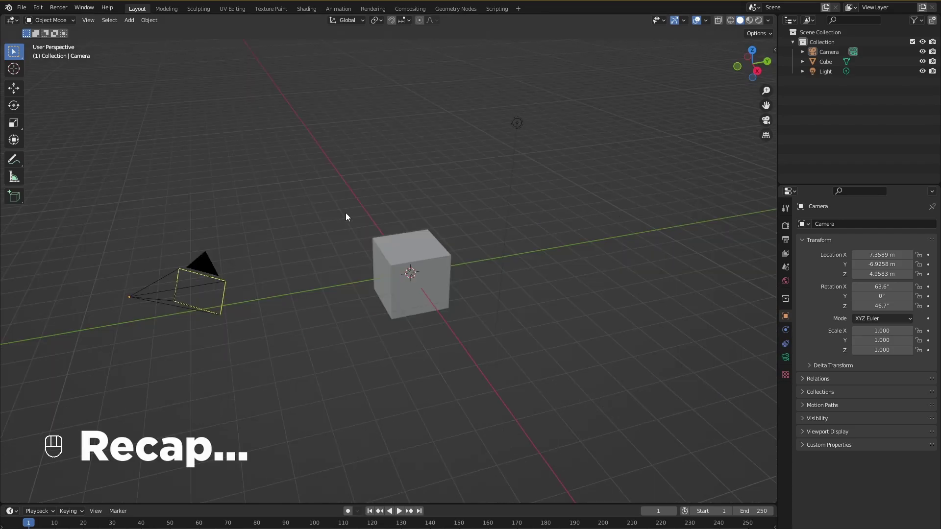
Orbit around the cube, swing the camera upper left, and zoom to centre the cube.
middle_drag(346, 213, 154, 380)
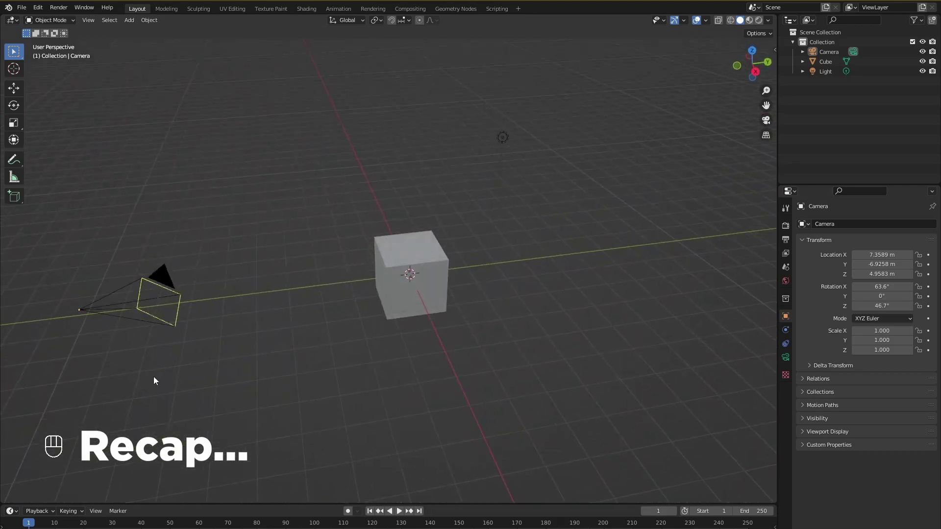
middle_drag(47, 452, 328, 258)
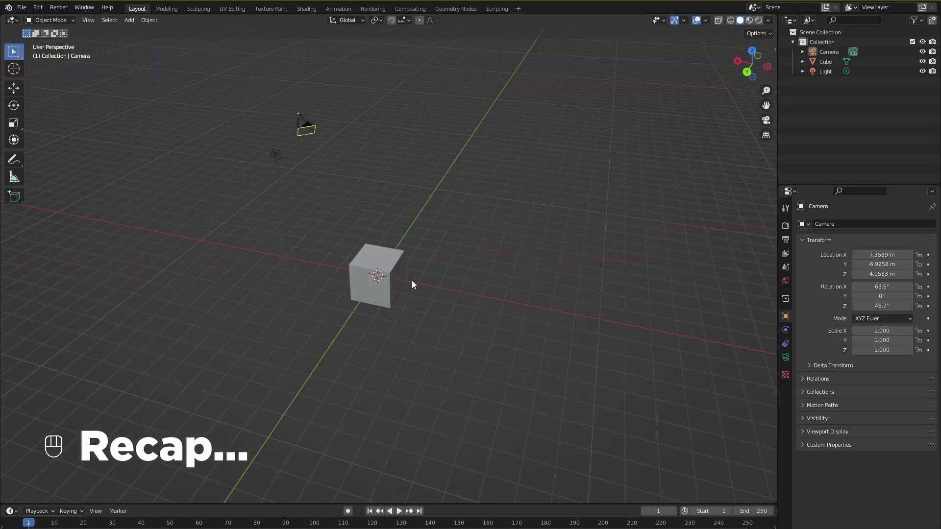
scroll(412, 281, up, 3)
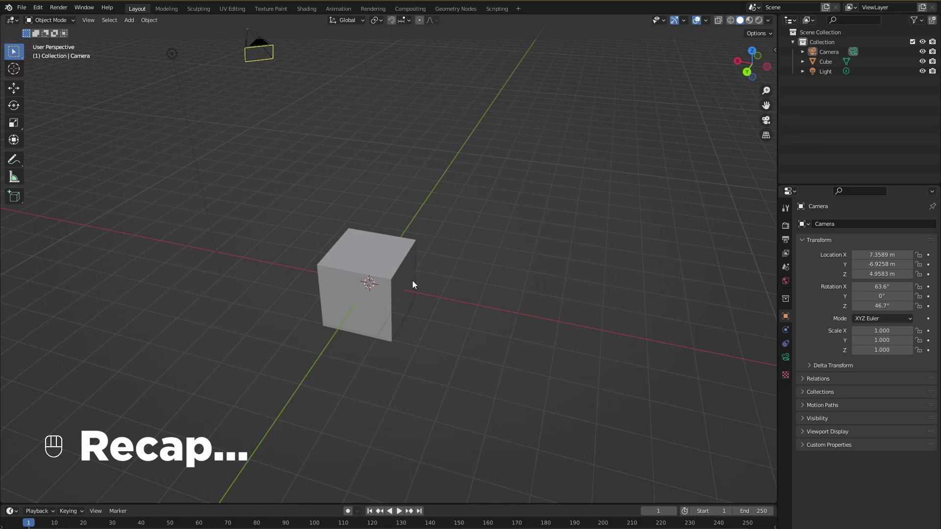
scroll(413, 281, up, 2)
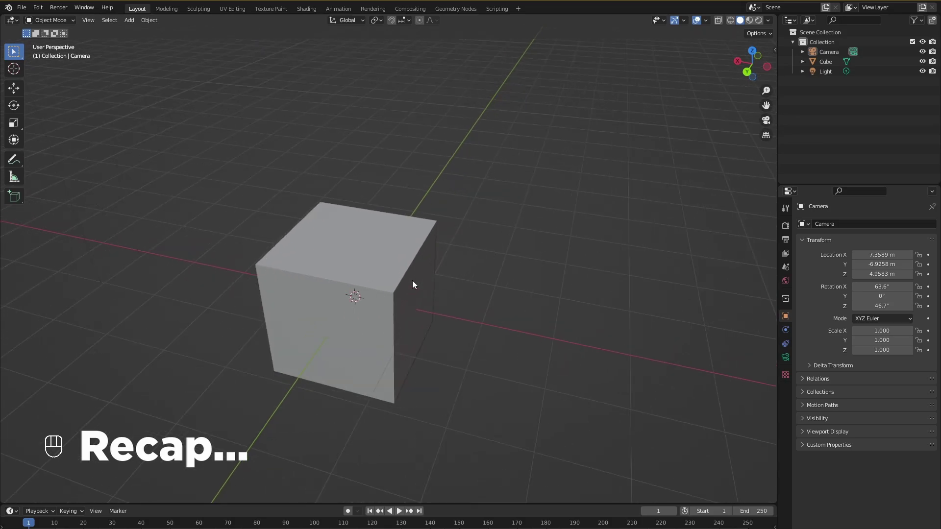
scroll(413, 280, down, 6)
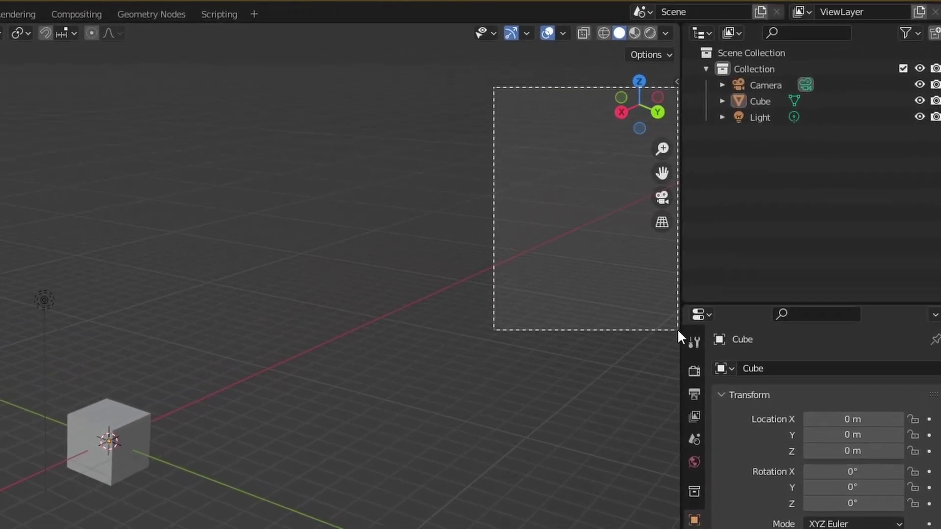
Zoom in and out on the cube with the gizmo, then pan away and back.
middle_drag(405, 382, 470, 257)
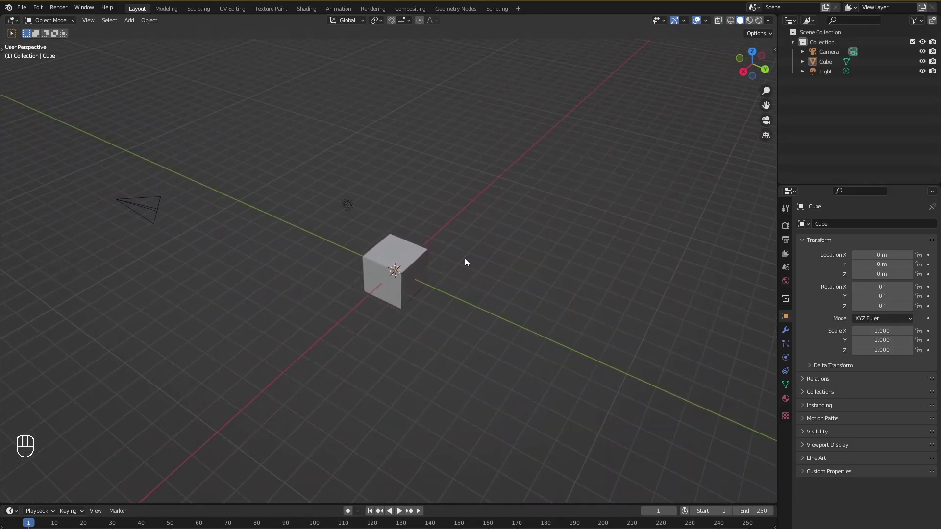
scroll(462, 264, down, 3)
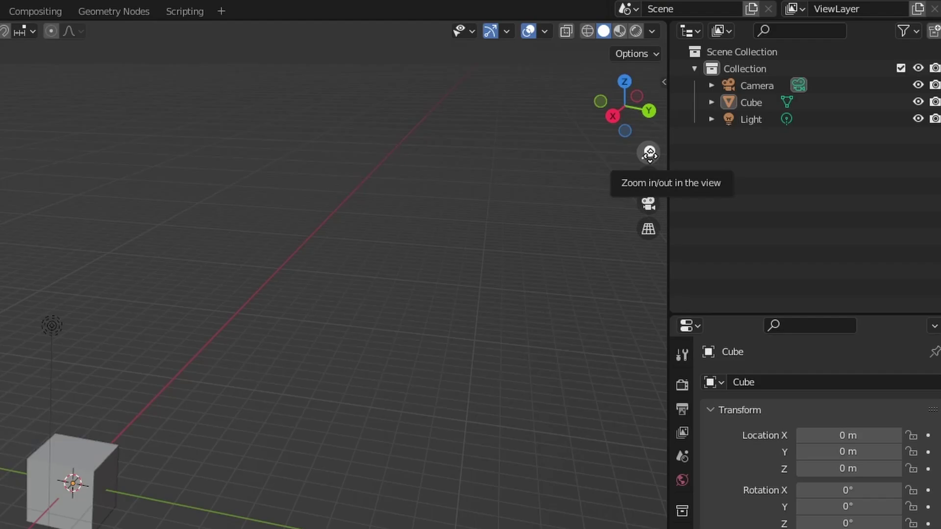
drag(645, 157, 645, 128)
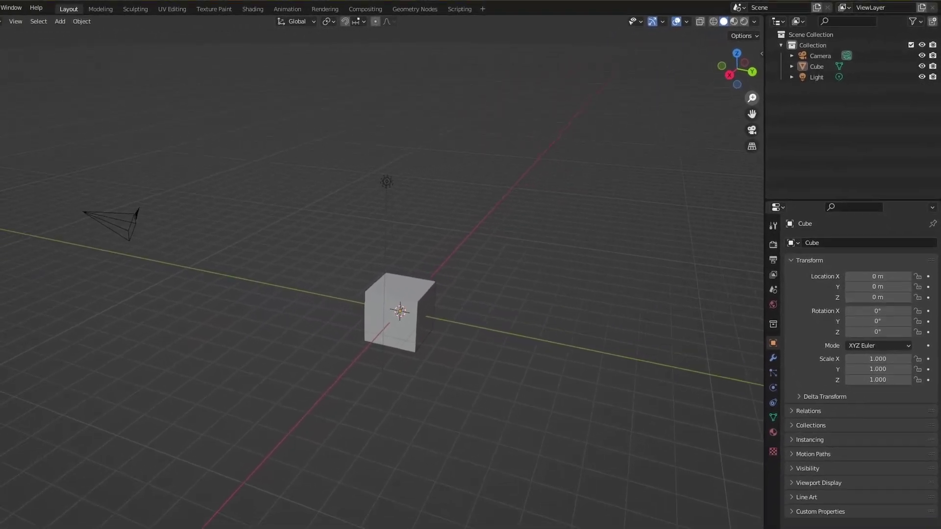
drag(752, 98, 744, 135)
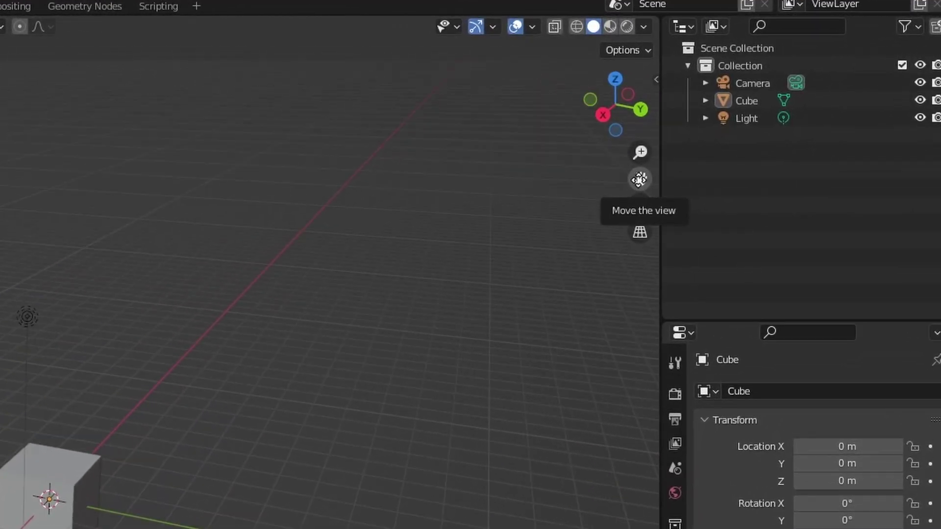
drag(639, 180, 685, 170)
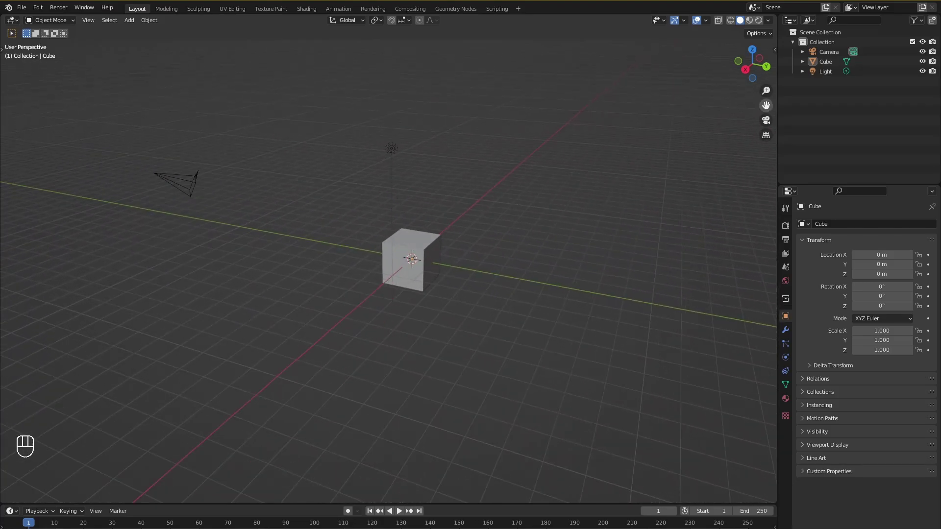
drag(766, 105, 843, 105)
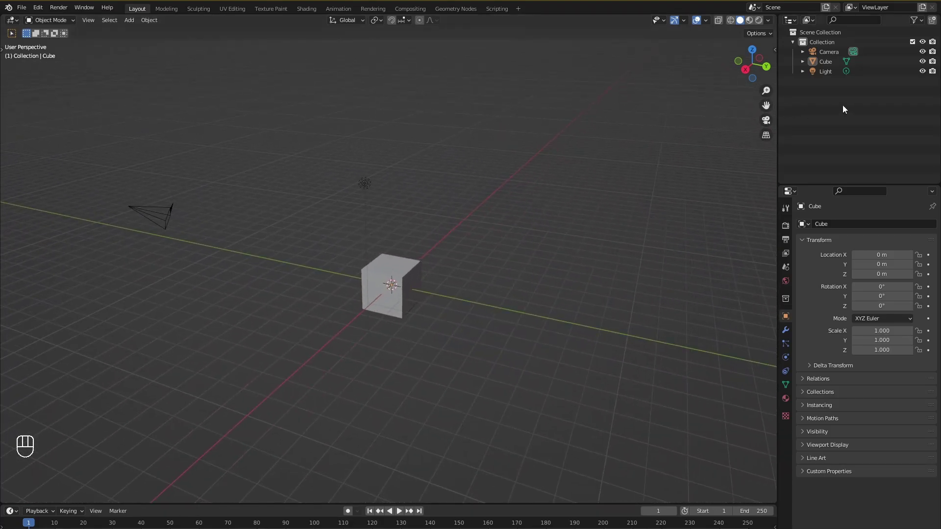
Orbit about 90 degrees around the cube, camera and light, ending at a diagonal angle.
drag(747, 73, 862, 60)
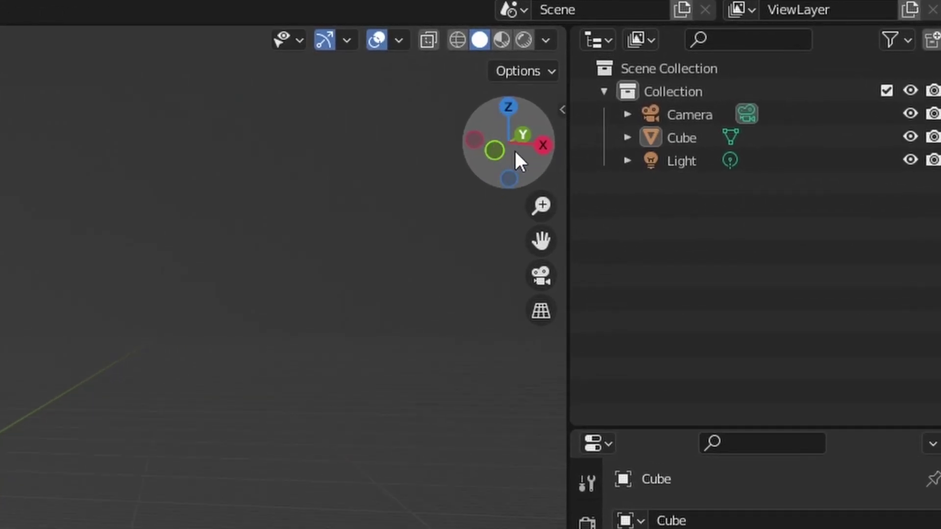
drag(509, 154, 313, 208)
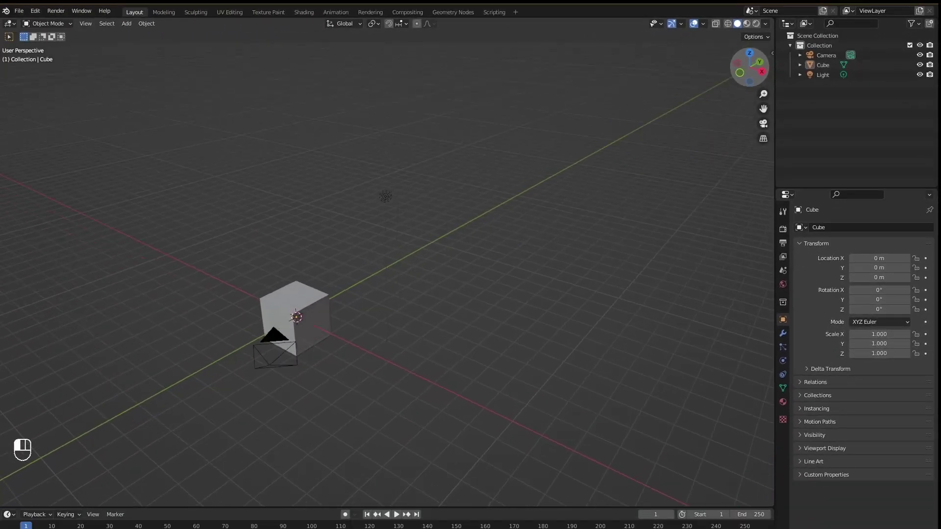
drag(624, 268, 418, 255)
scroll(427, 258, up, 4)
scroll(519, 304, down, 7)
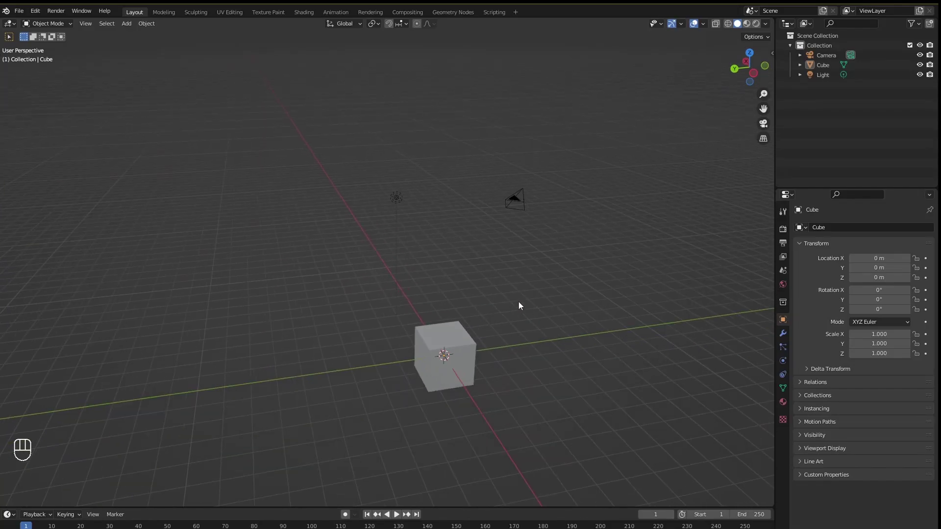
mouse_move(513, 301)
middle_down()
mouse_move(458, 305)
mouse_move(441, 284)
mouse_move(502, 304)
middle_up()
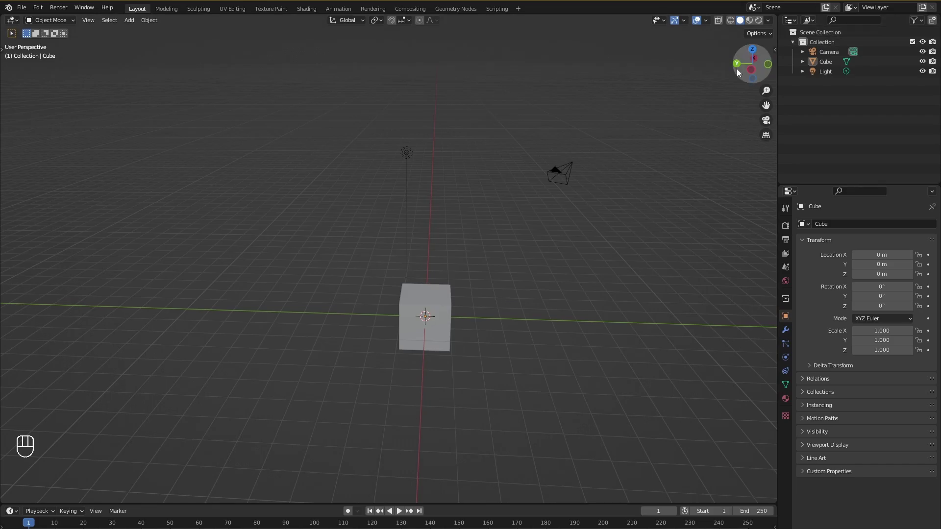
drag(743, 69, 684, 165)
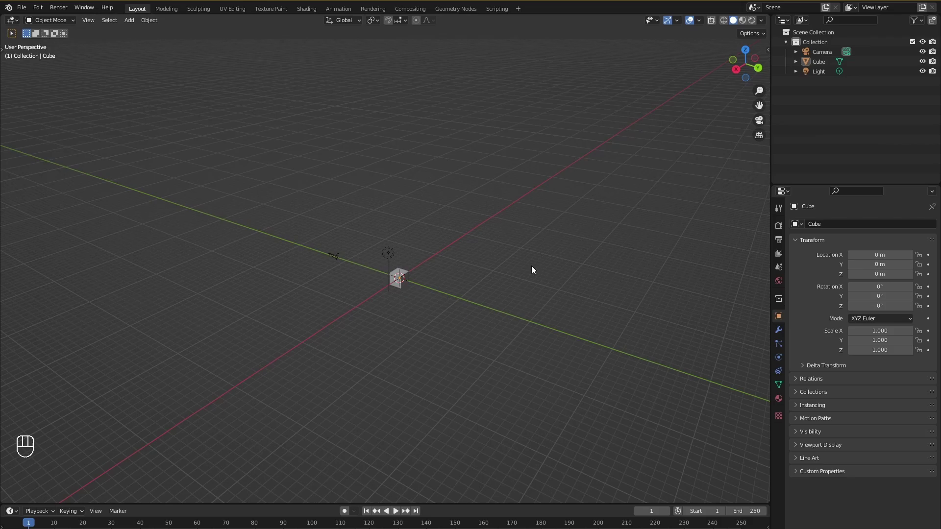
Orbit closer, then snap to the right, back and top orthographic views via the gizmo.
middle_drag(532, 266, 467, 306)
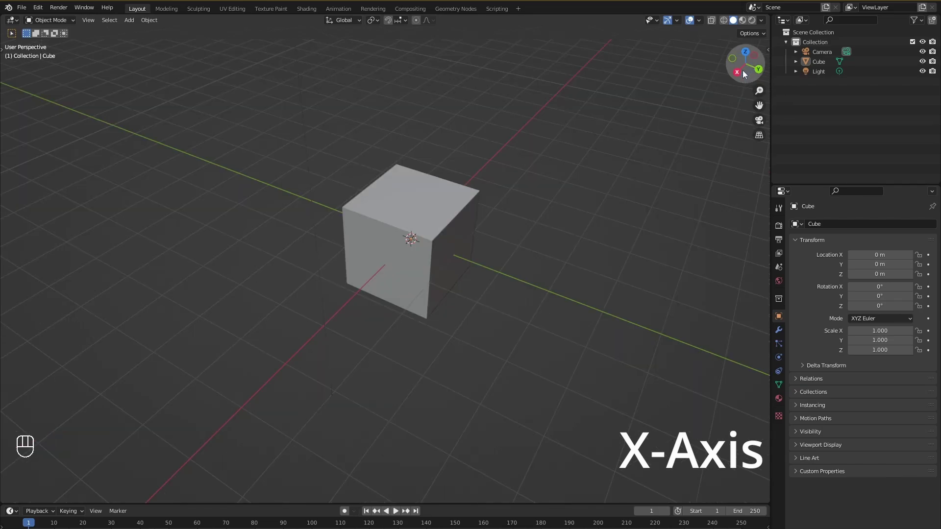
drag(745, 74, 714, 99)
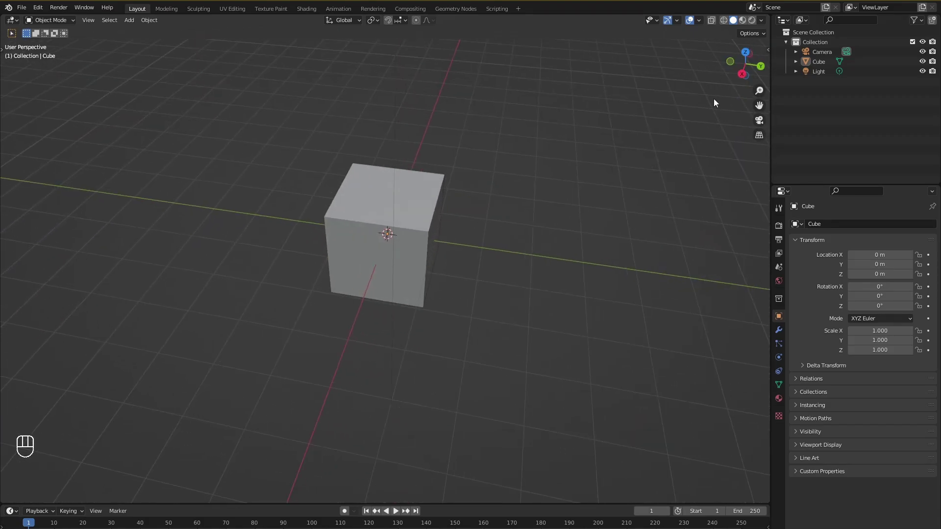
click(743, 78)
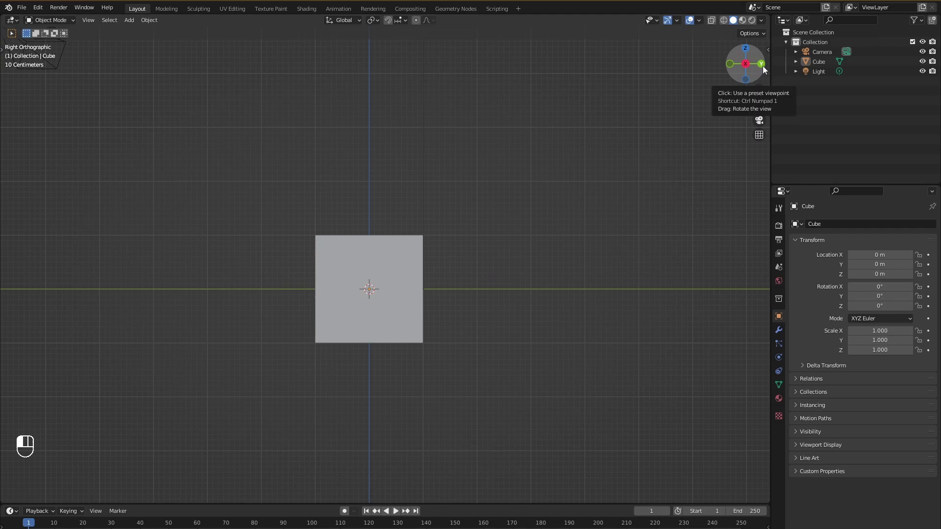
click(760, 64)
click(747, 50)
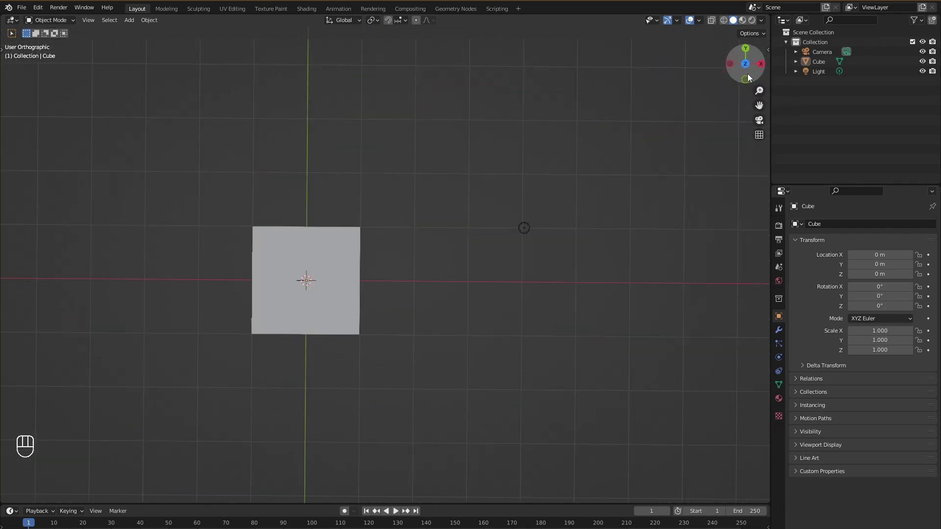
Delete the cube, add a Monkey mesh, and centre Suzanne in the view.
click(746, 82)
middle_drag(355, 177, 328, 201)
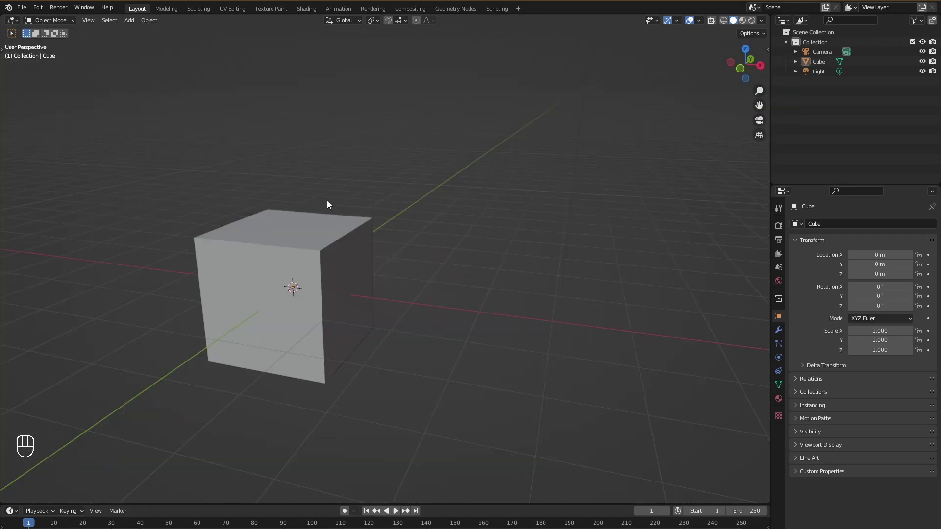
drag(297, 169, 385, 388)
key(Delete)
key(shift+a)
mouse_move(363, 244)
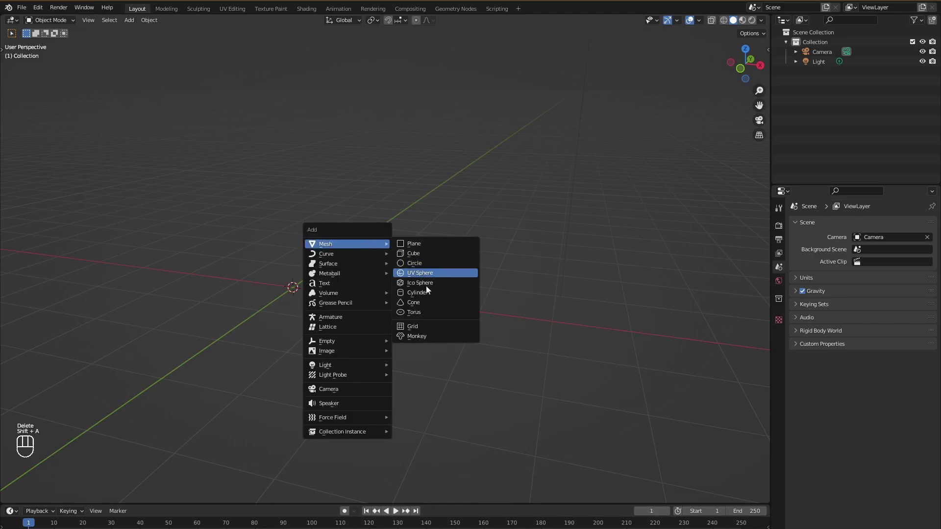
click(426, 338)
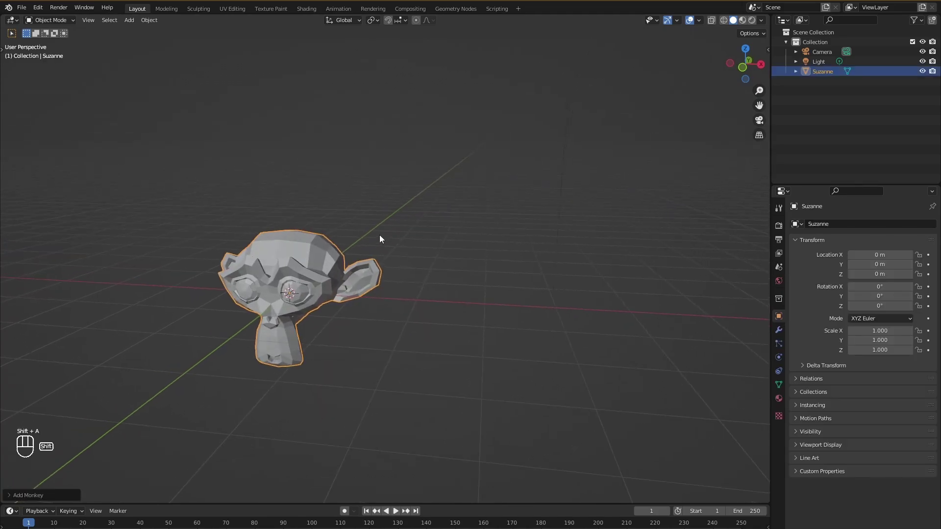
shift+middle_drag(380, 239, 694, 124)
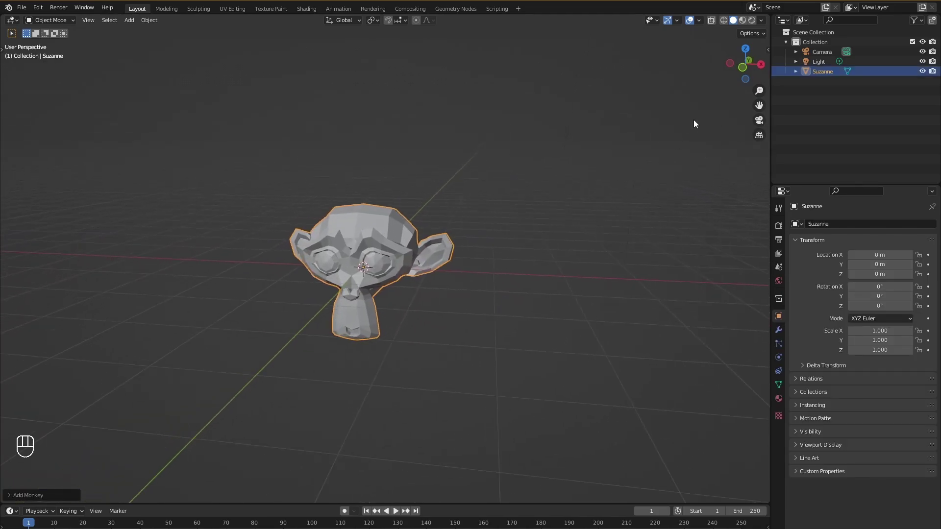
Deselect Suzanne and cycle through front, right, left, top and bottom orthographic views.
click(744, 69)
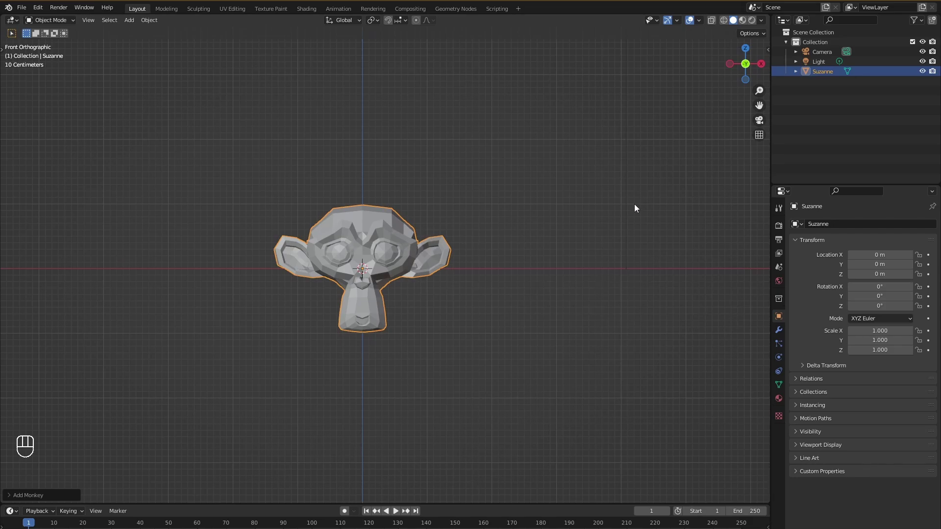
click(452, 238)
click(761, 65)
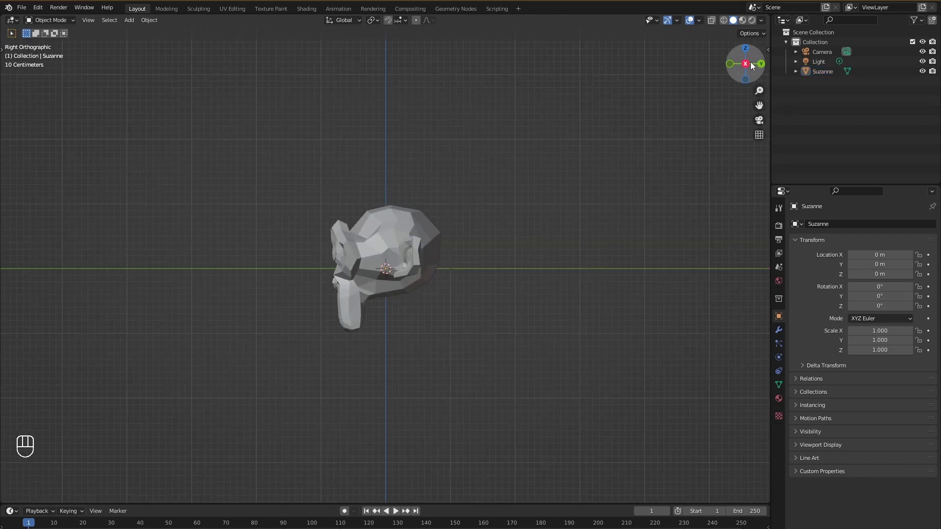
click(746, 66)
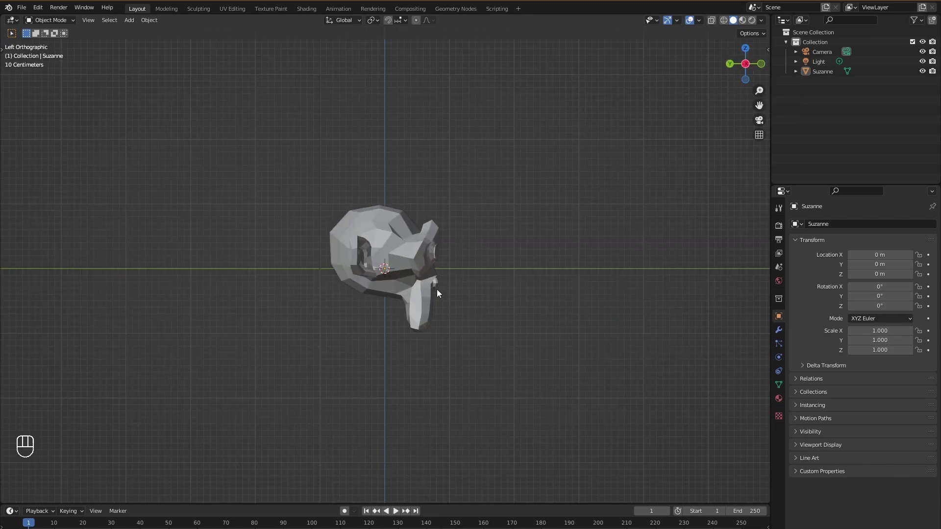
click(746, 48)
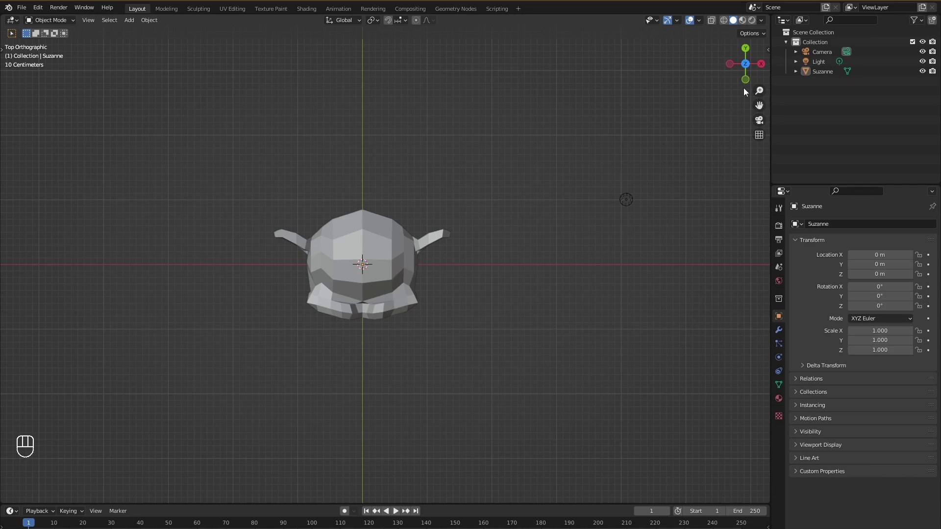
click(745, 64)
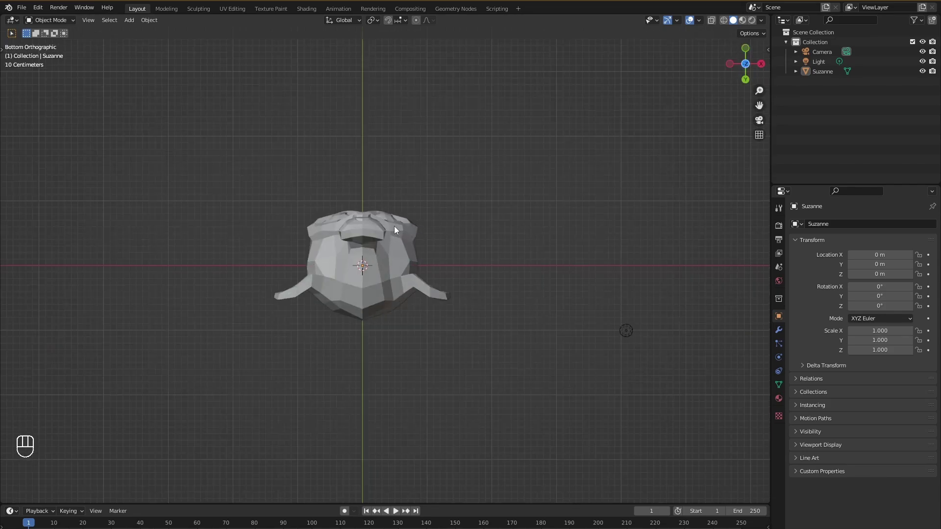
Orbit around Suzanne, then snap through Right Orthographic back to the gizmo's Front Orthographic view.
middle_drag(442, 245, 429, 368)
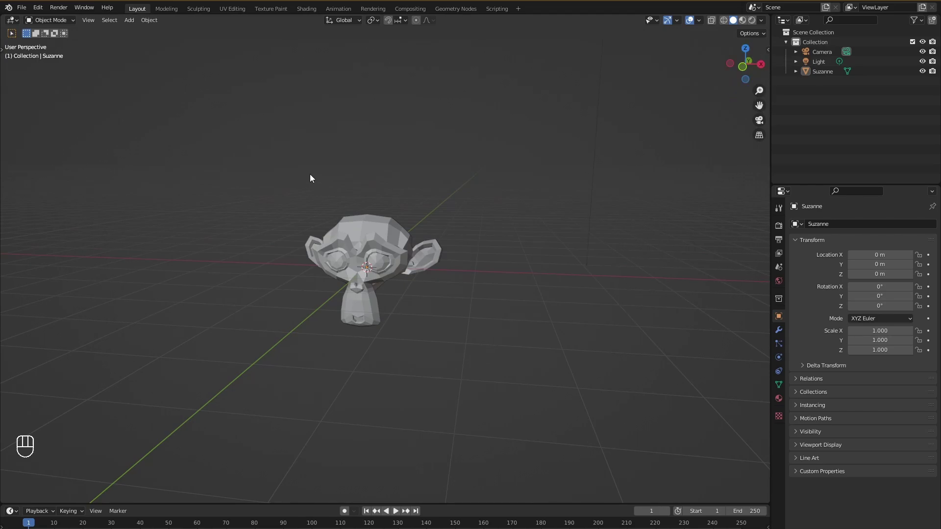
middle_drag(515, 248, 485, 275)
drag(742, 68, 784, 53)
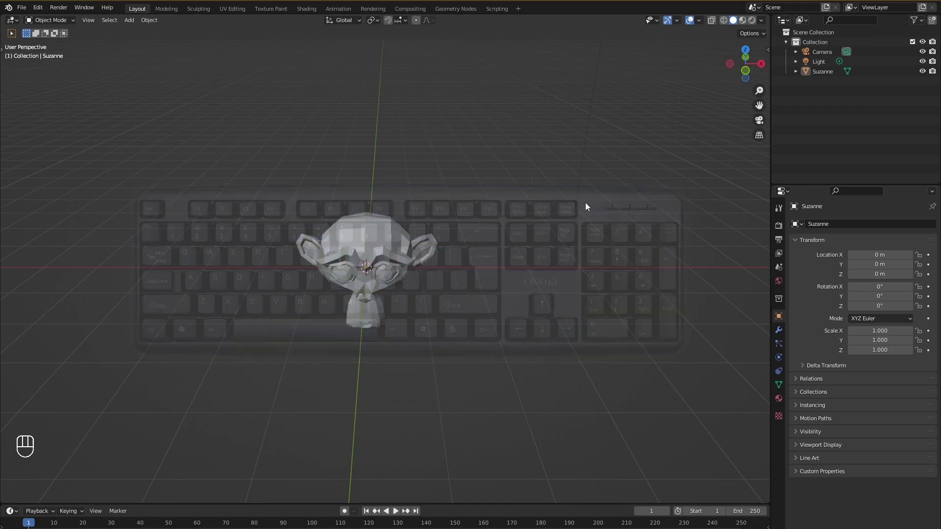
click(746, 70)
click(762, 65)
click(731, 65)
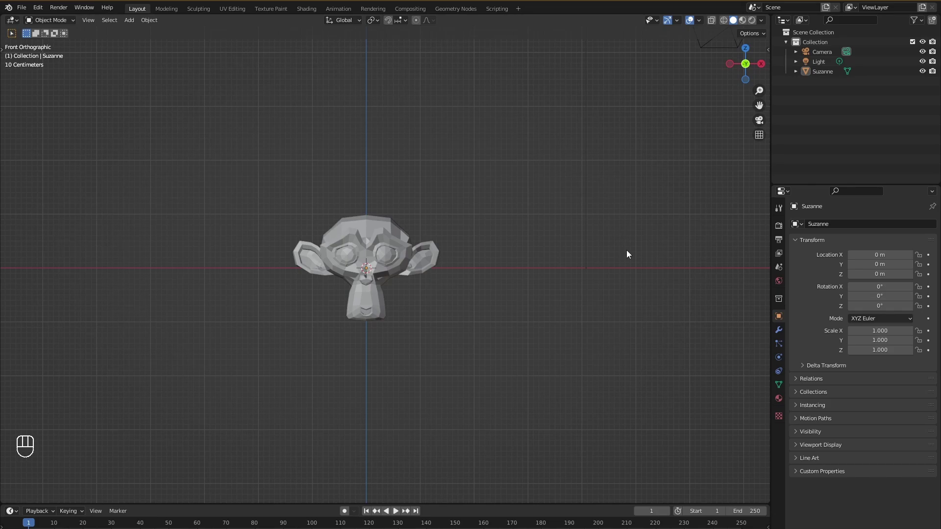
Enable Emulate Numpad under Edit > Preferences > Input, then close the Preferences window.
click(38, 8)
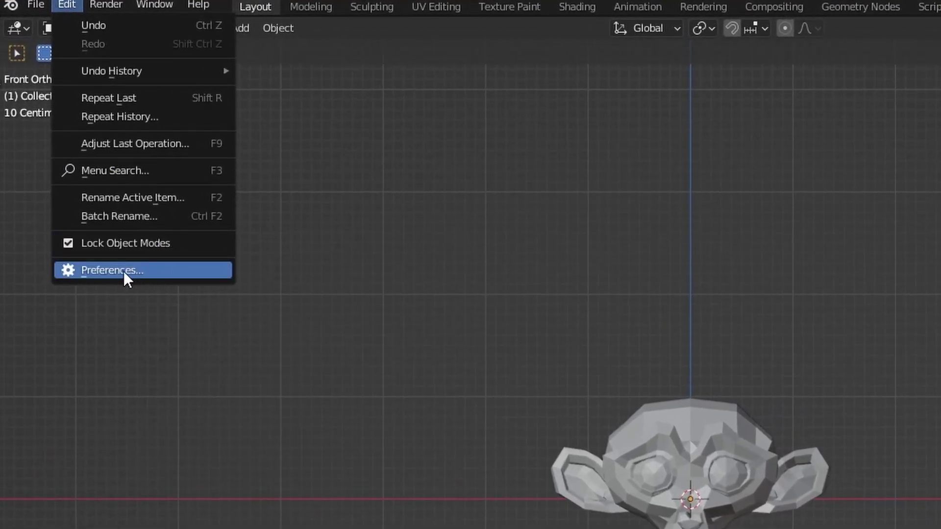
click(124, 272)
drag(288, 14, 541, 154)
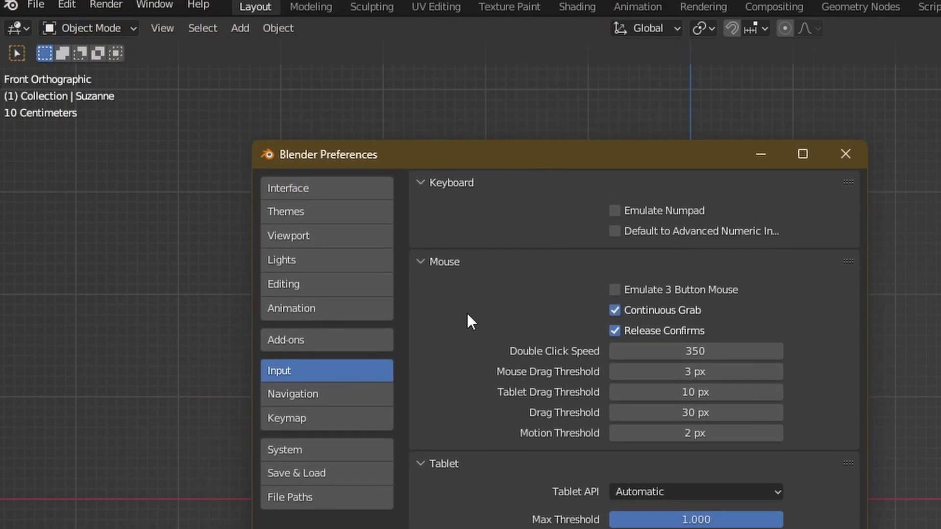
click(615, 211)
click(845, 155)
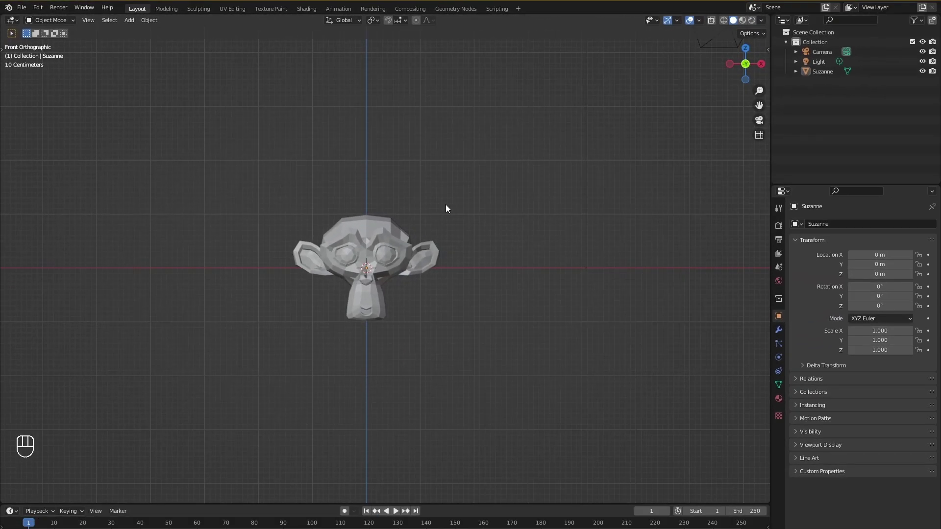
Orbit above Suzanne, then cycle Numpad 1–8 through front, right, top, orbit steps and ortho toggle.
middle_drag(386, 138, 392, 205)
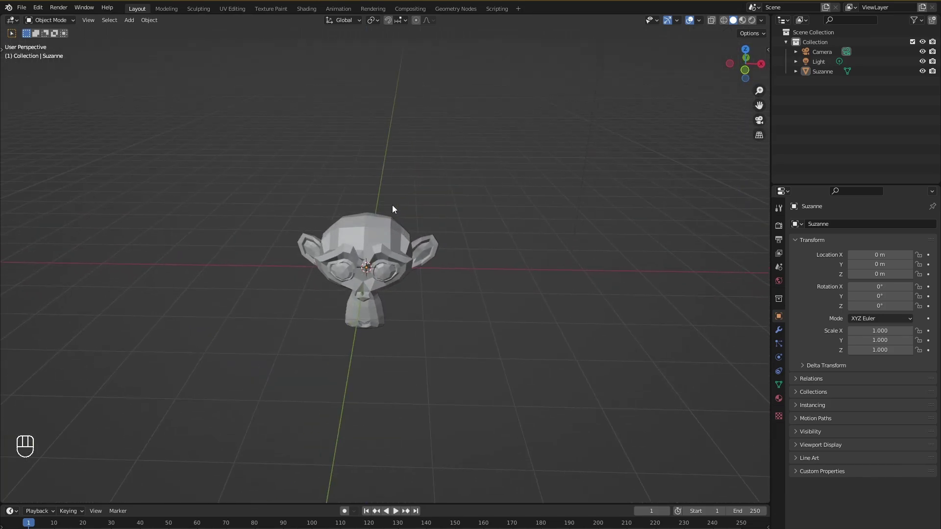
key(KP_1)
key(KP_2)
key(KP_3)
key(KP_4)
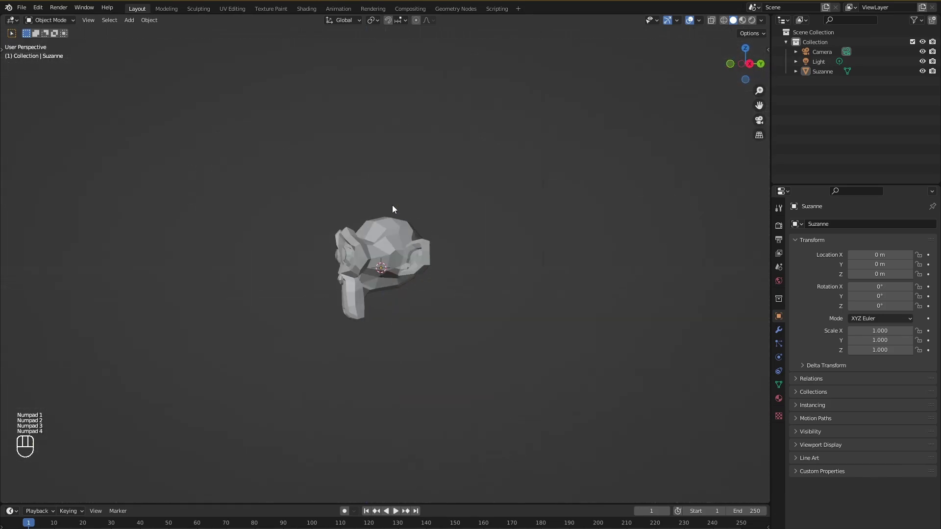
key(KP_5)
key(KP_6)
key(KP_7)
key(KP_8)
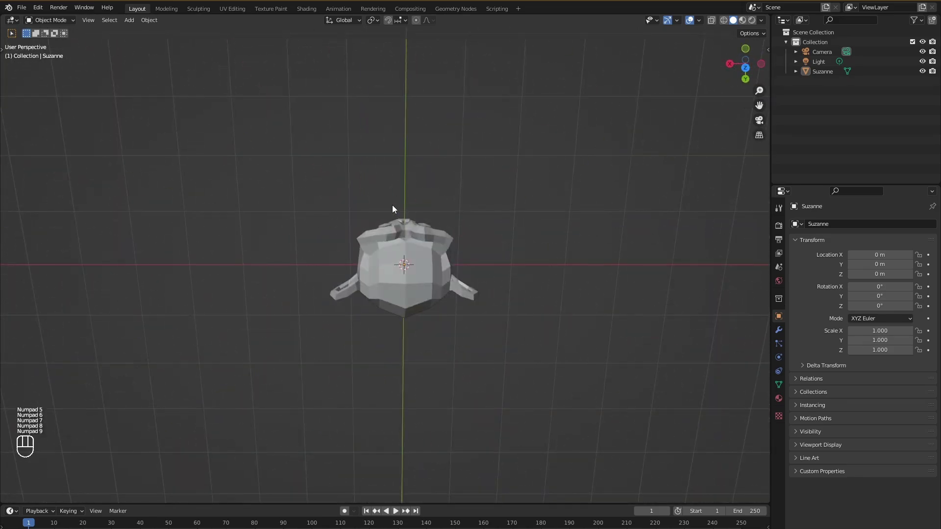
Orbit to a new angle and run through the numpad front, right and top views again.
middle_drag(393, 205, 340, 240)
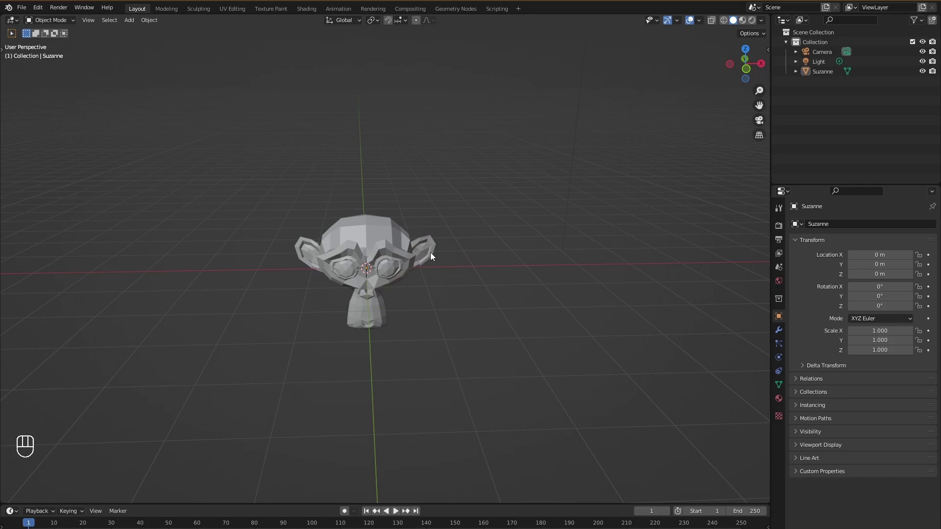
key(KP_1)
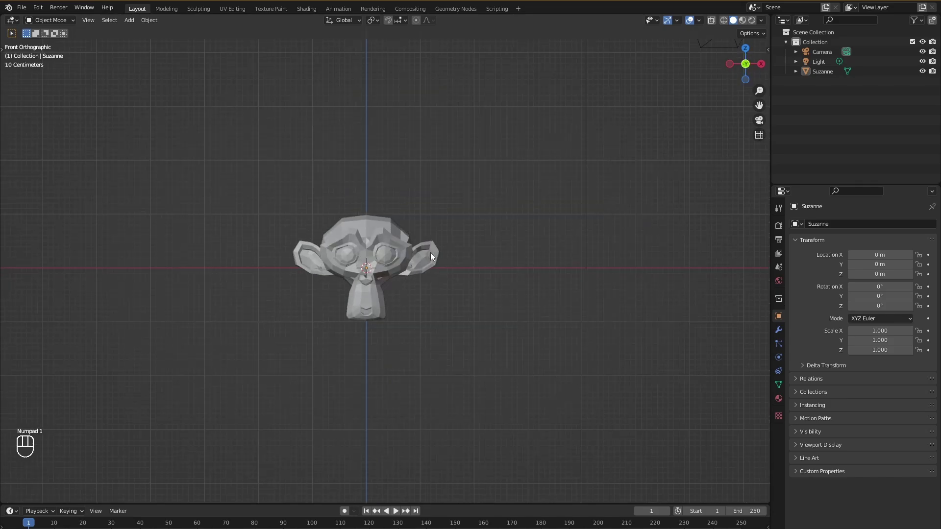
key(KP_2)
key(KP_3)
key(KP_4)
key(KP_5)
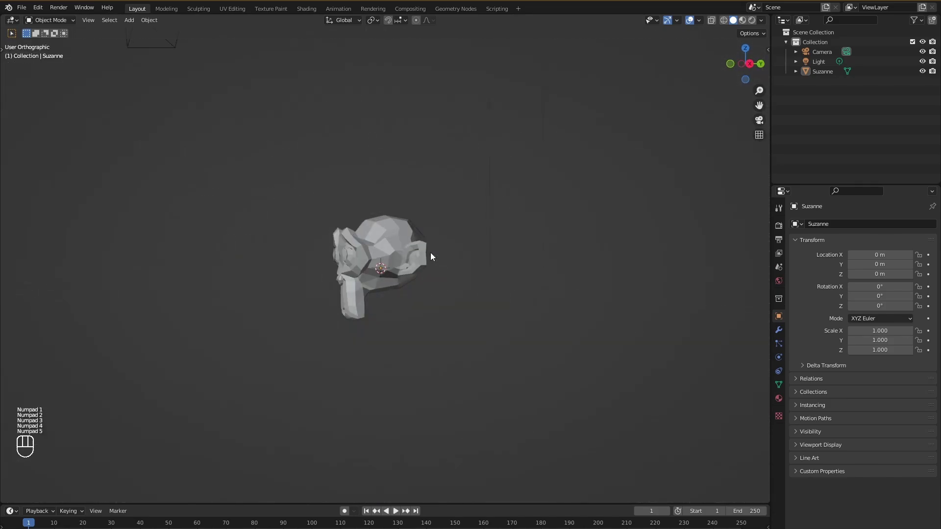
key(KP_6)
key(KP_7)
key(KP_8)
Step through more numpad presets, including Numpad 9's opposite viewpoint and the ortho/perspective toggle.
key(KP_9)
key(KP_1)
key(KP_2)
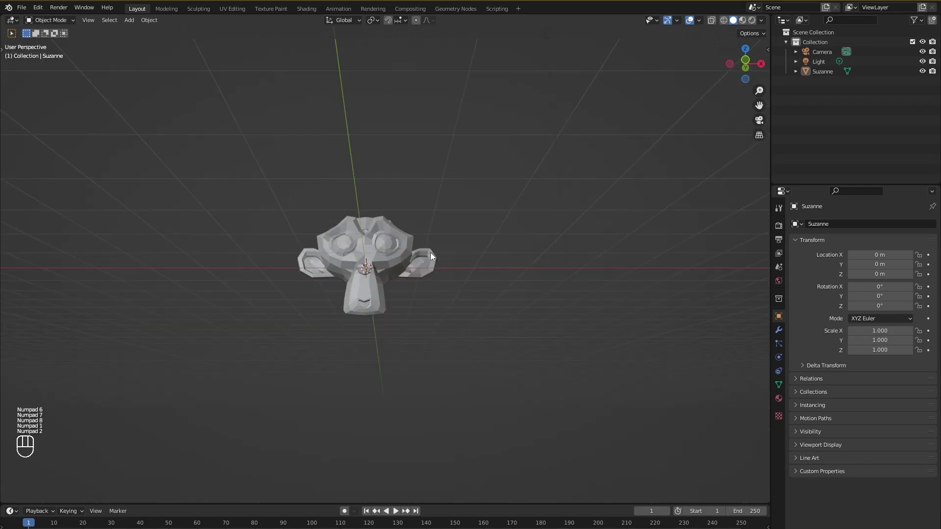
key(KP_3)
key(KP_4)
key(KP_5)
key(KP_7)
key(KP_8)
key(KP_9)
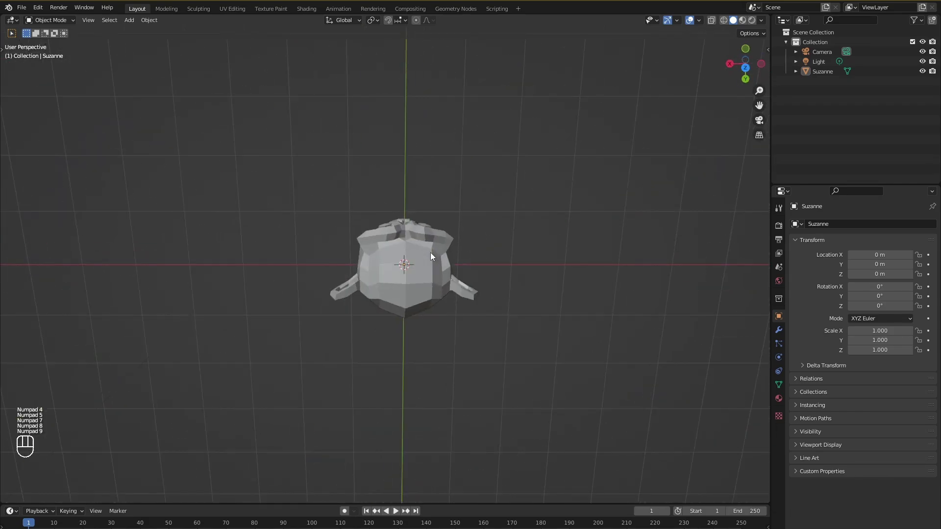
Return to the front view in perspective, ending tilted one step downward.
key(KP_1)
key(KP_2)
key(KP_3)
key(KP_3)
key(KP_5)
key(KP_6)
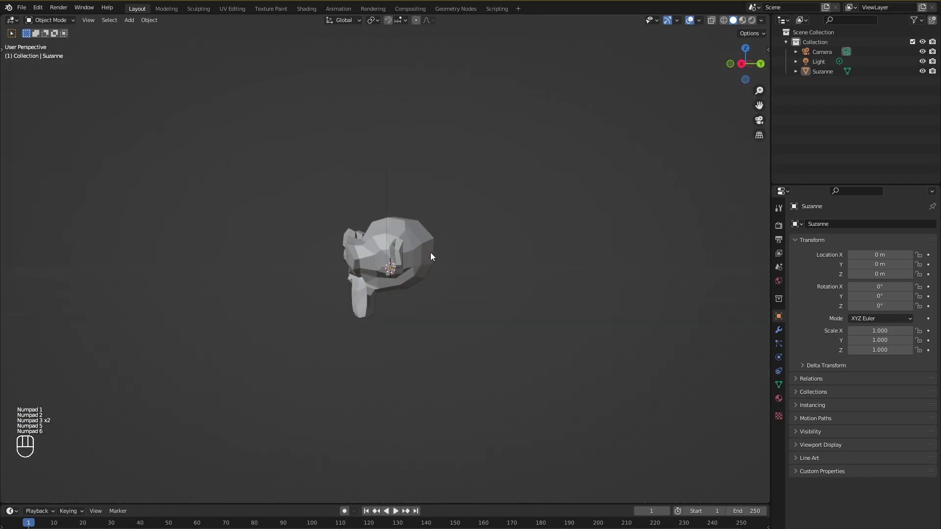
key(KP_8)
key(KP_1)
key(KP_2)
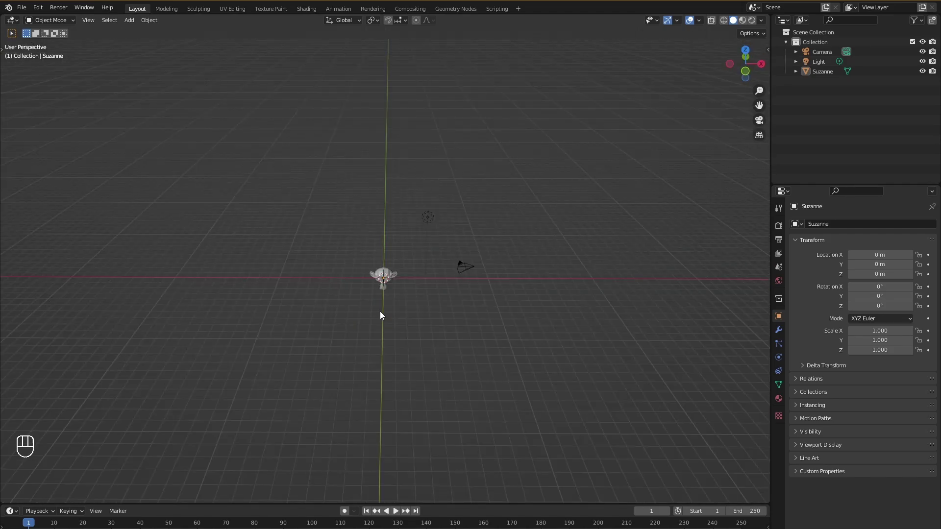
Zoom out, orbit to a low tilted angle and pan the origin lower-left until only grid shows.
scroll(381, 310, down, 6)
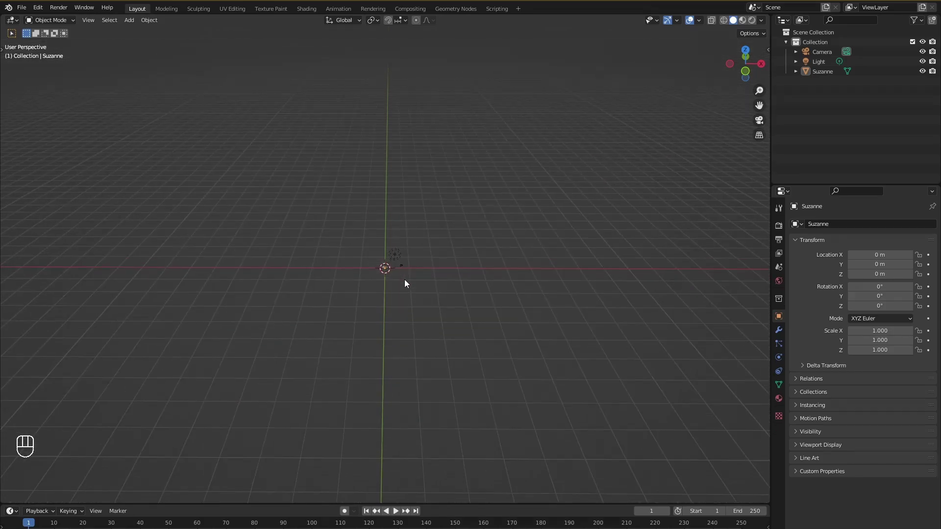
middle_drag(434, 287, 526, 278)
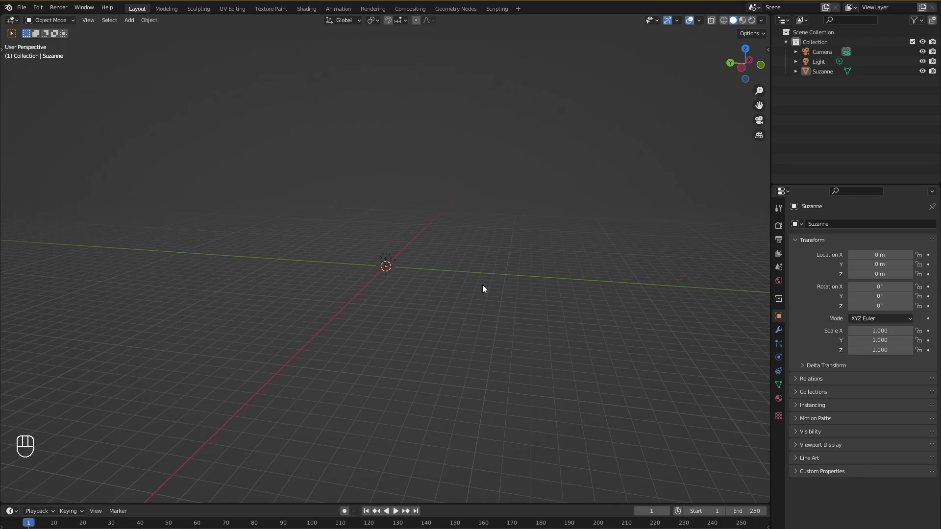
shift+middle_drag(515, 311, 361, 340)
middle_drag(515, 323, 480, 334)
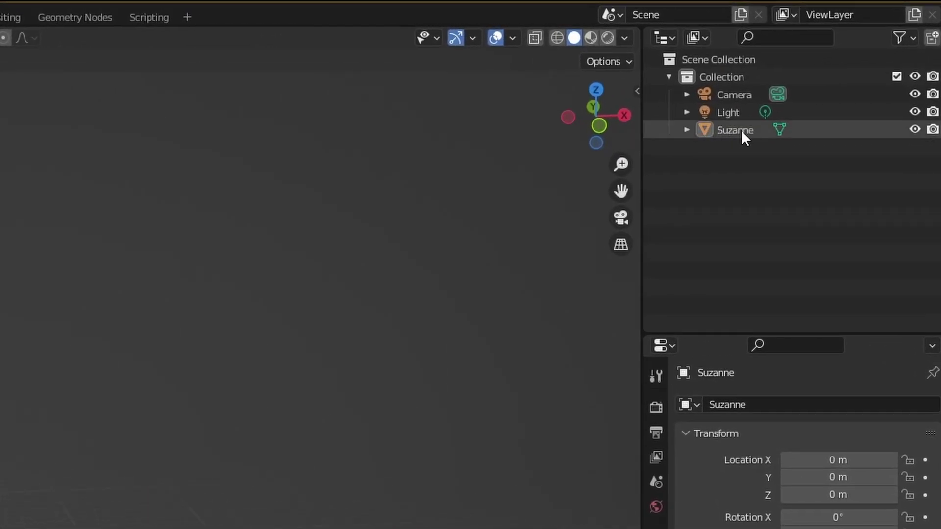
Select Suzanne, the Light and the Camera in the Outliner, ending with Suzanne selected.
click(737, 131)
click(730, 111)
key(Up)
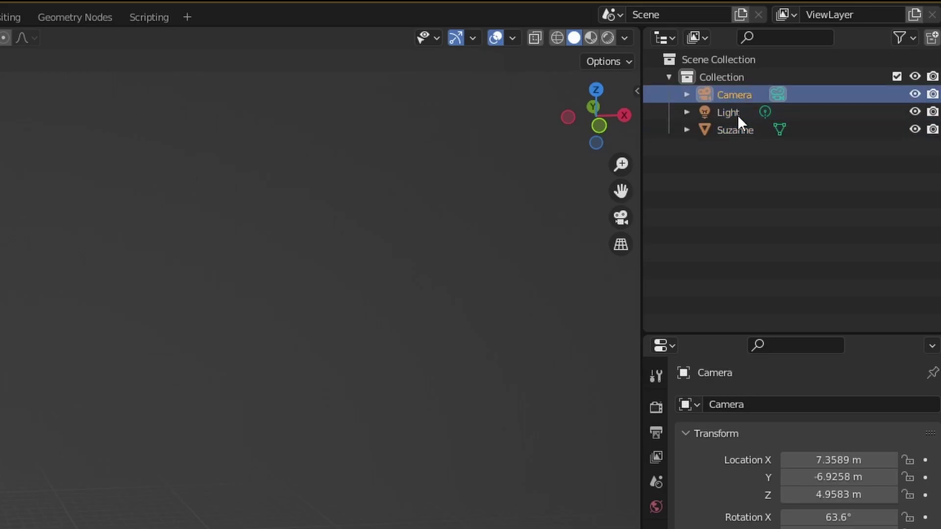
click(720, 131)
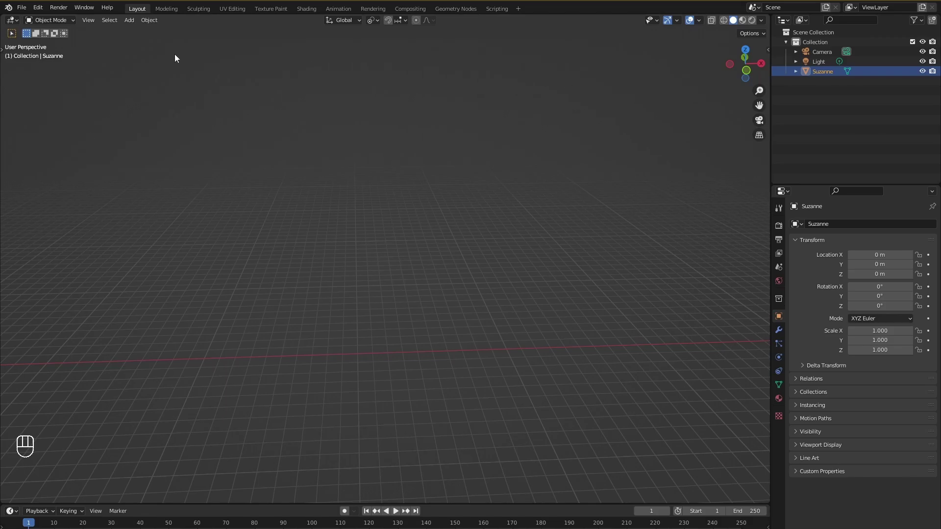
click(88, 19)
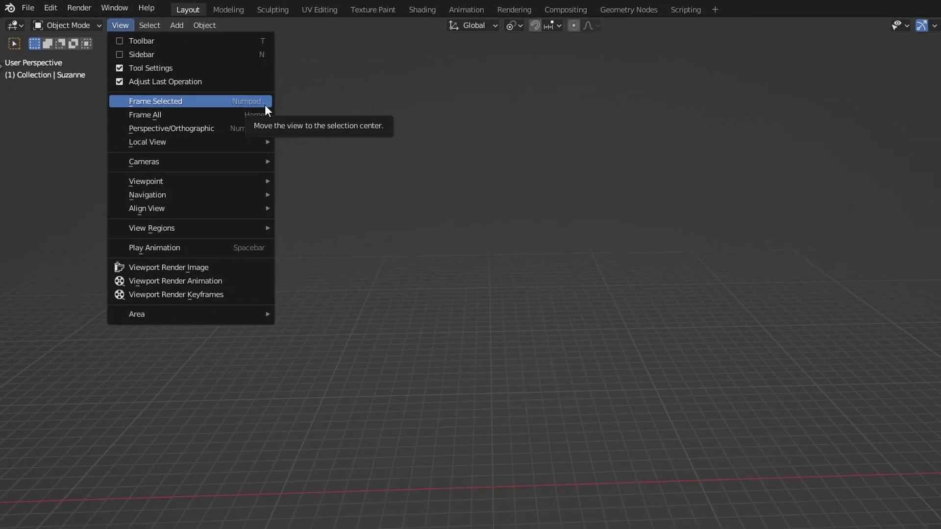
Frame Suzanne with View > Frame Selected and orbit slightly around her.
click(265, 102)
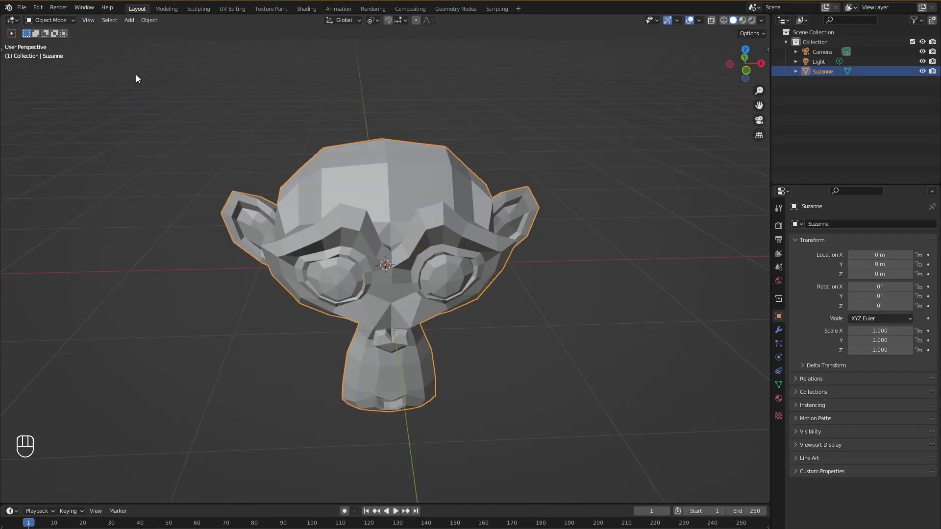
scroll(481, 229, down, 10)
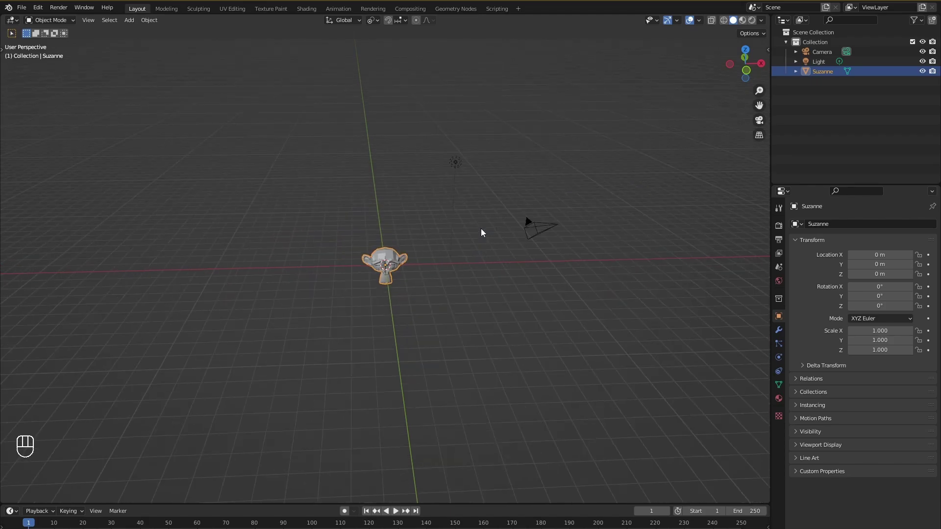
scroll(479, 242, up, 3)
mouse_move(479, 246)
middle_down()
mouse_move(437, 260)
mouse_move(323, 259)
mouse_move(475, 249)
middle_up()
Zoom out and pan until only the grid shows, then Frame Selected again to refocus Suzanne.
scroll(481, 248, down, 3)
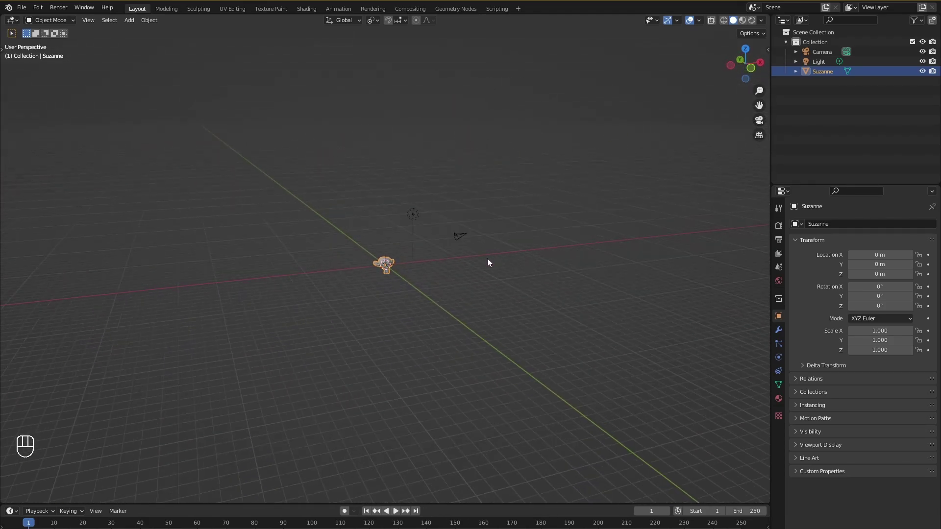
scroll(487, 259, down, 6)
shift+middle_drag(540, 287, 266, 285)
scroll(392, 291, down, 4)
scroll(441, 301, down, 3)
shift+middle_drag(473, 309, 231, 267)
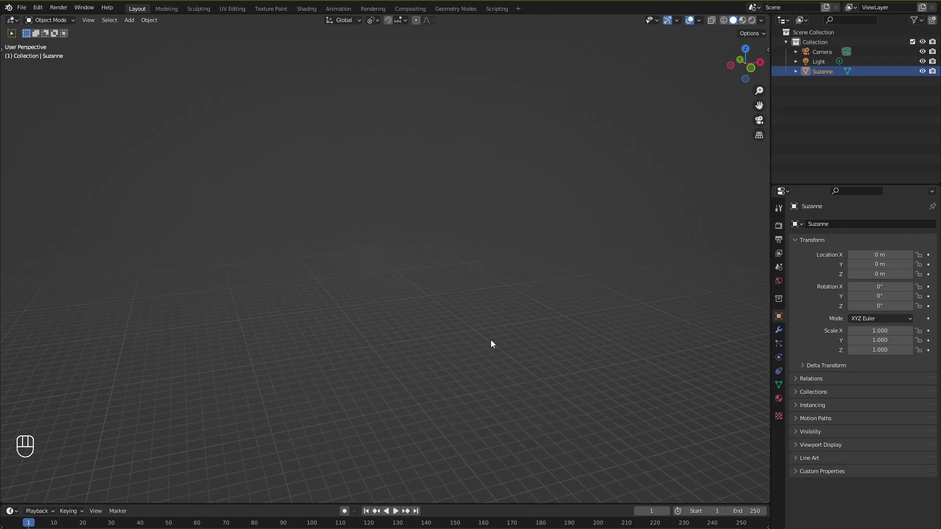
click(96, 22)
click(131, 77)
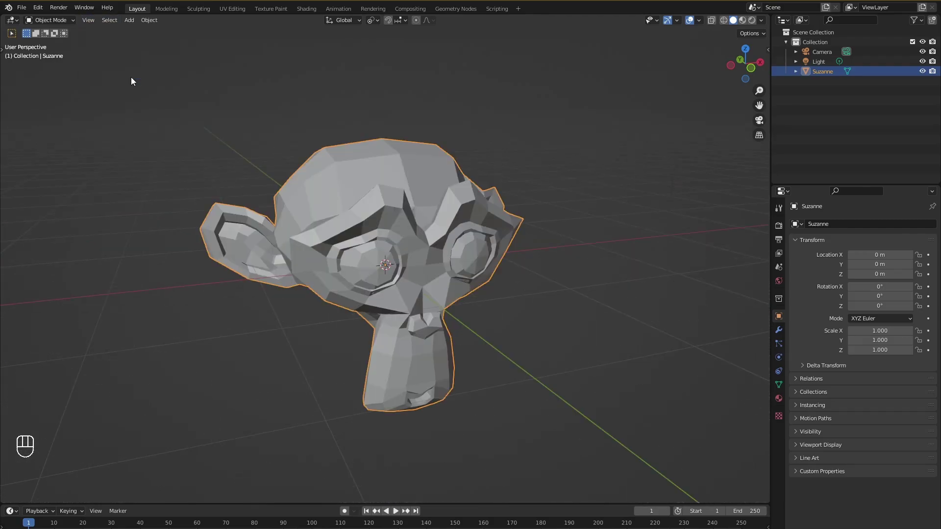
scroll(434, 231, down, 6)
Orbit and zoom around Suzanne, then toggle the camera view on and off via the gizmo.
middle_drag(436, 229, 399, 231)
scroll(399, 231, up, 8)
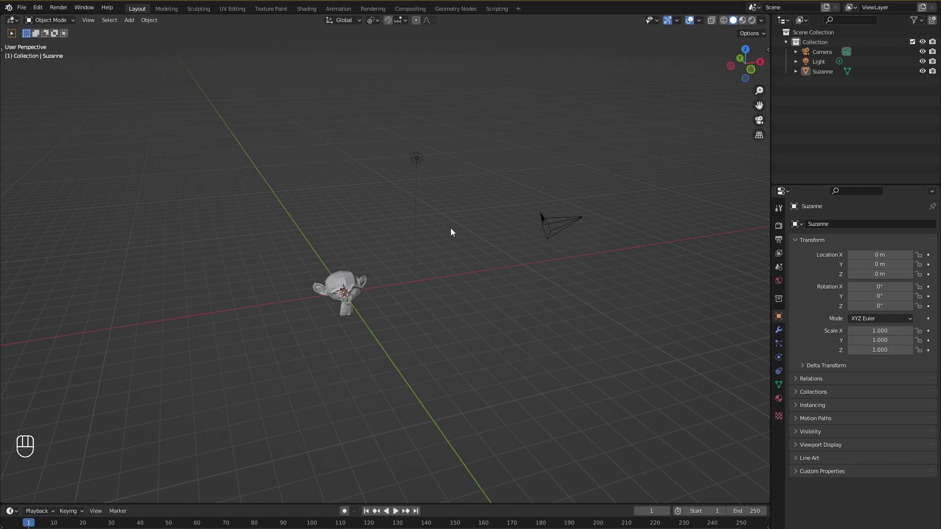
middle_drag(363, 238, 370, 256)
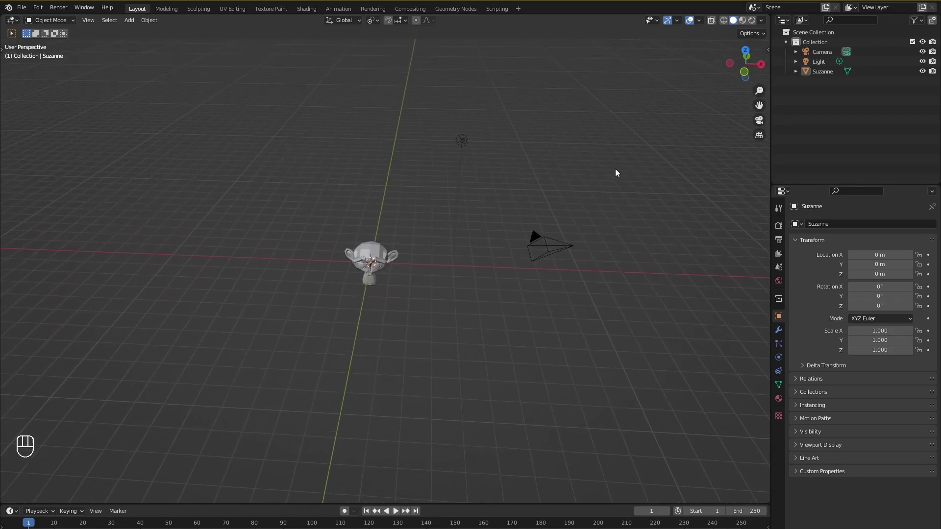
mouse_move(759, 91)
mouse_down()
mouse_move(759, 99)
mouse_move(759, 91)
mouse_up()
mouse_move(745, 70)
mouse_down()
mouse_move(751, 57)
mouse_move(767, 65)
mouse_move(750, 60)
mouse_up()
click(760, 120)
click(760, 119)
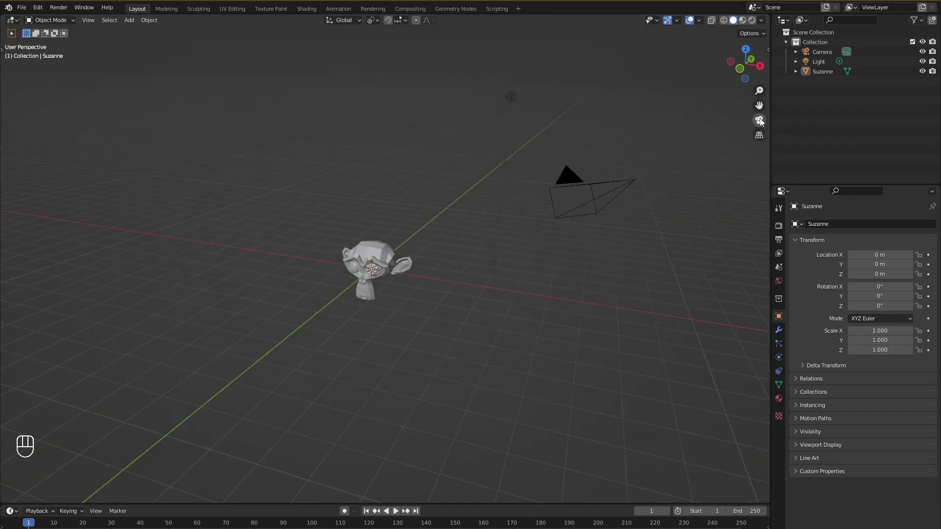
Pan Suzanne off-screen, then orbit through a diagonal angle back to a front-facing view.
drag(760, 105, 424, 230)
scroll(385, 245, up, 4)
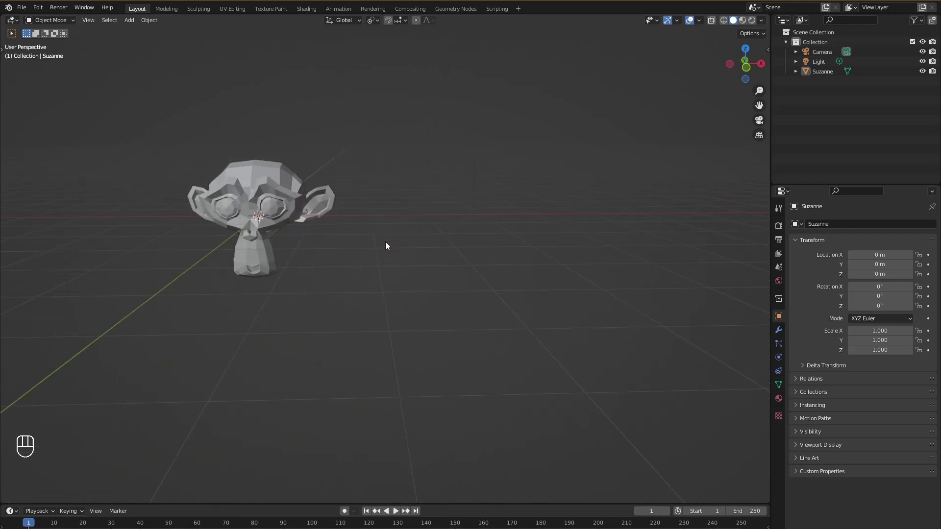
scroll(386, 251, down, 3)
middle_drag(417, 251, 367, 304)
scroll(367, 304, up, 3)
scroll(367, 304, down, 5)
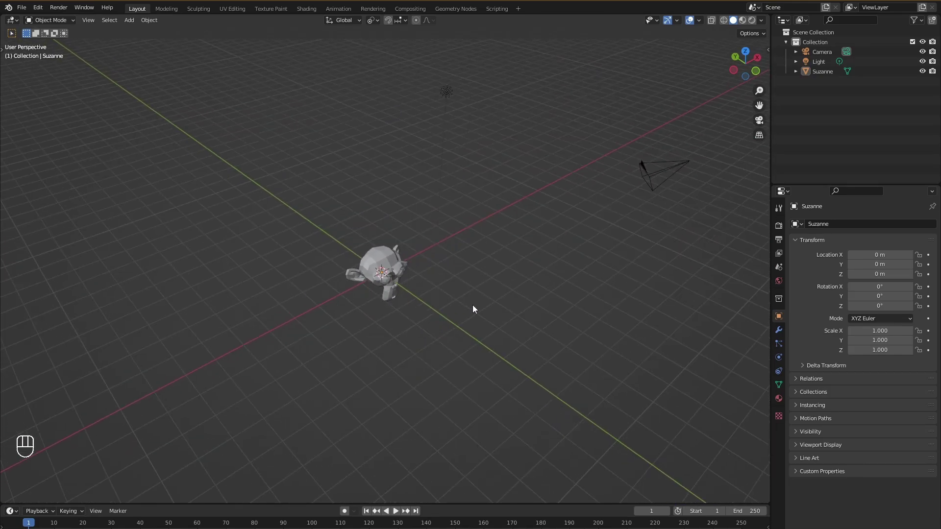
middle_drag(473, 305, 702, 168)
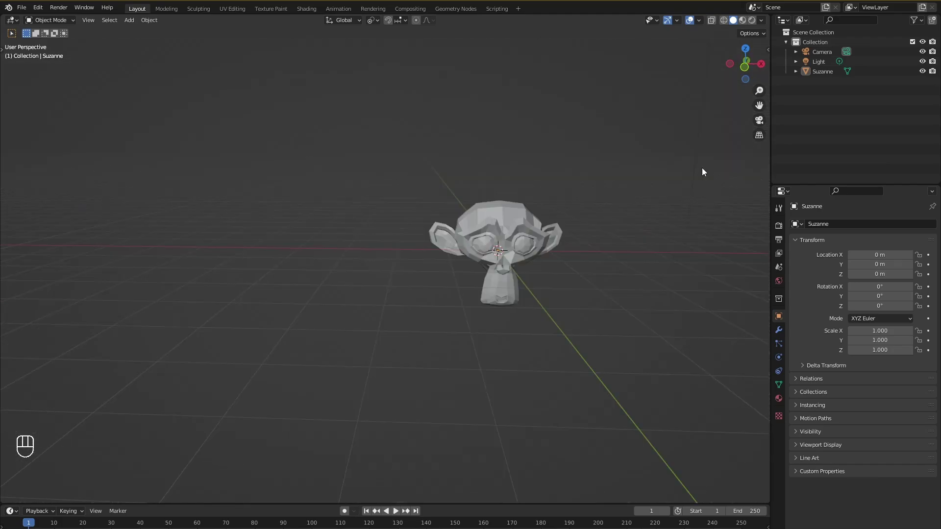
Zoom in, level the horizon and re-centre Suzanne in a front-on view.
drag(757, 89, 371, 141)
drag(747, 62, 813, 47)
mouse_move(759, 103)
mouse_down()
mouse_move(745, 111)
mouse_move(759, 101)
mouse_up()
drag(762, 59, 759, 64)
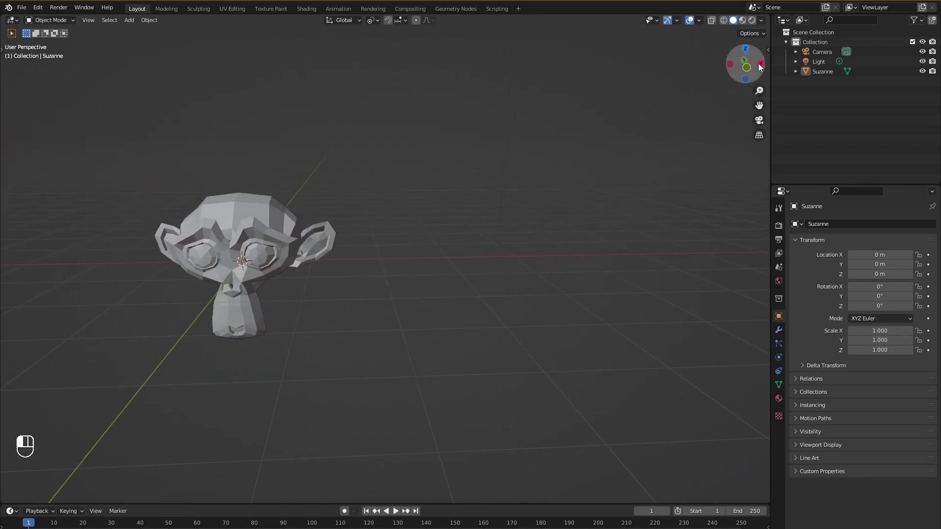
scroll(456, 213, down, 10)
scroll(355, 267, up, 4)
shift+middle_drag(344, 269, 507, 289)
shift+middle_drag(608, 278, 591, 242)
Zoom in and out on Suzanne, ending on a perspective view with diagonal axes.
scroll(394, 249, down, 1)
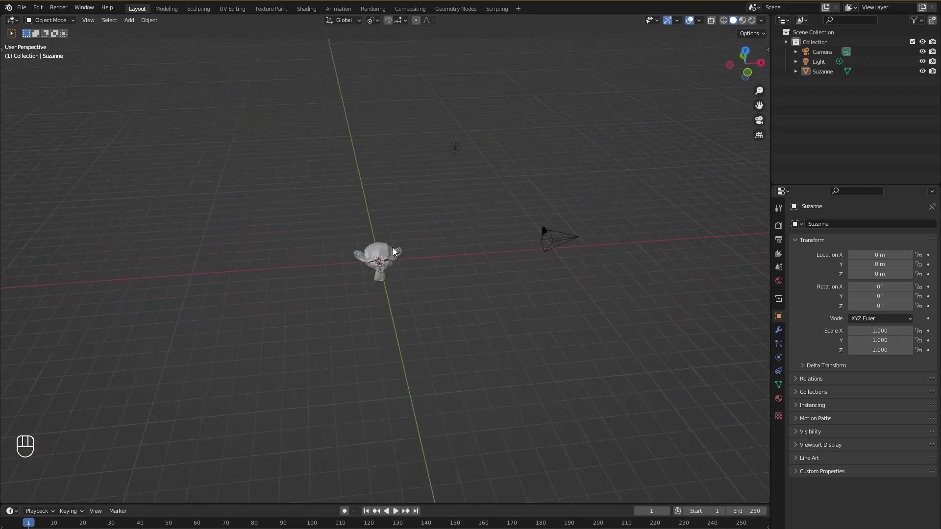
scroll(393, 248, up, 12)
scroll(392, 248, down, 14)
scroll(393, 248, down, 2)
scroll(393, 248, up, 7)
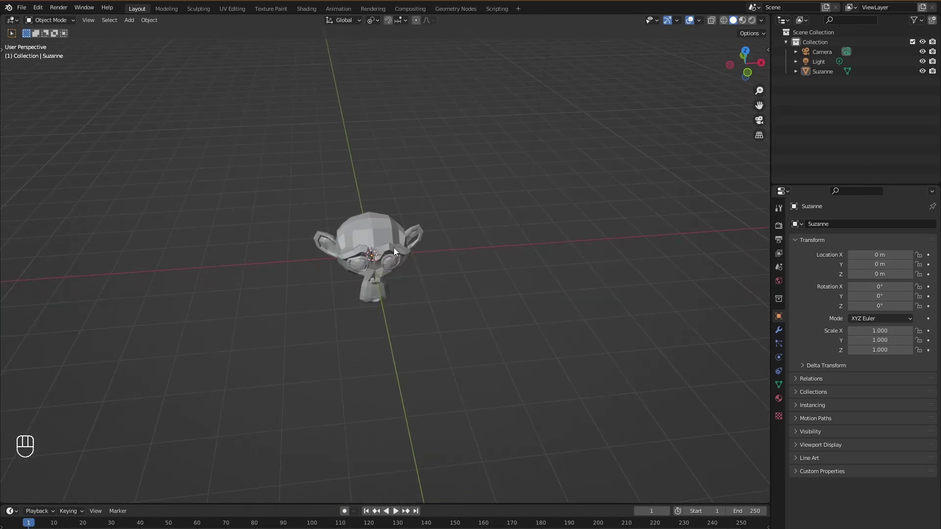
scroll(456, 256, up, 1)
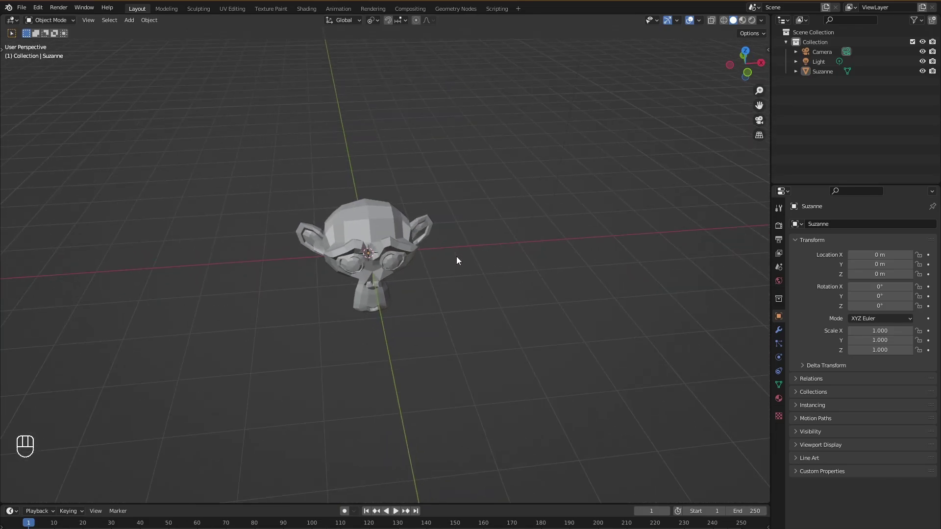
scroll(459, 255, down, 4)
scroll(458, 251, up, 4)
middle_drag(458, 251, 452, 285)
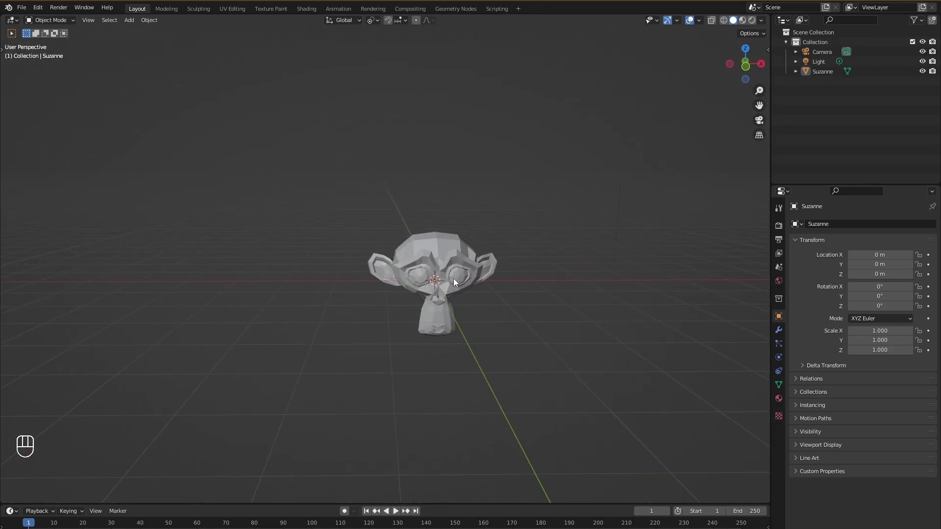